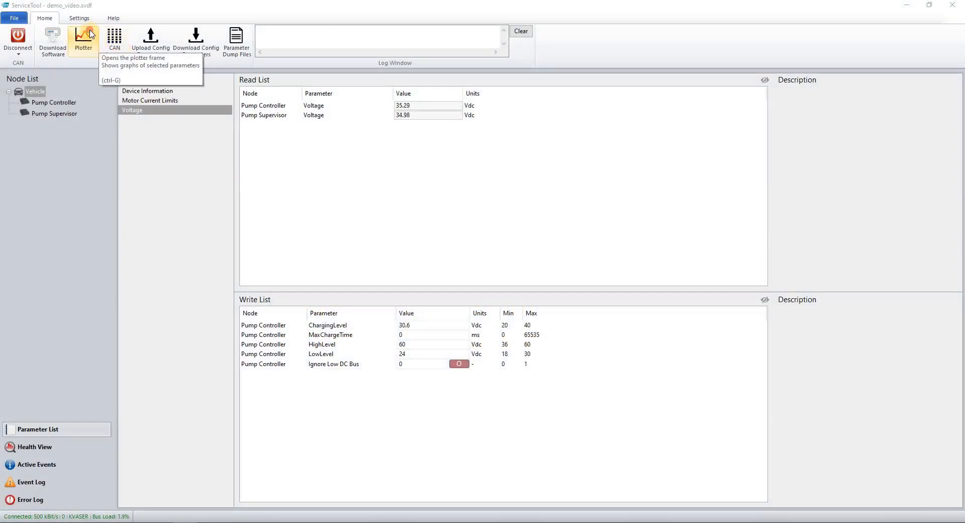
- Open the Plotter and shrink the main ServiceTool window so both windows can be used side by side
{"action": "left_click", "coordinate": [91, 34]}
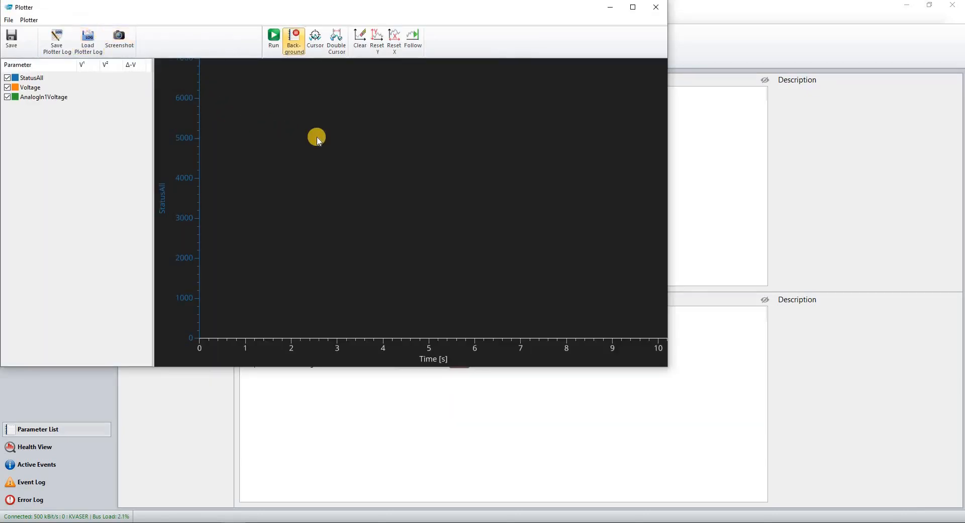
{"action": "double_click", "coordinate": [681, 18]}
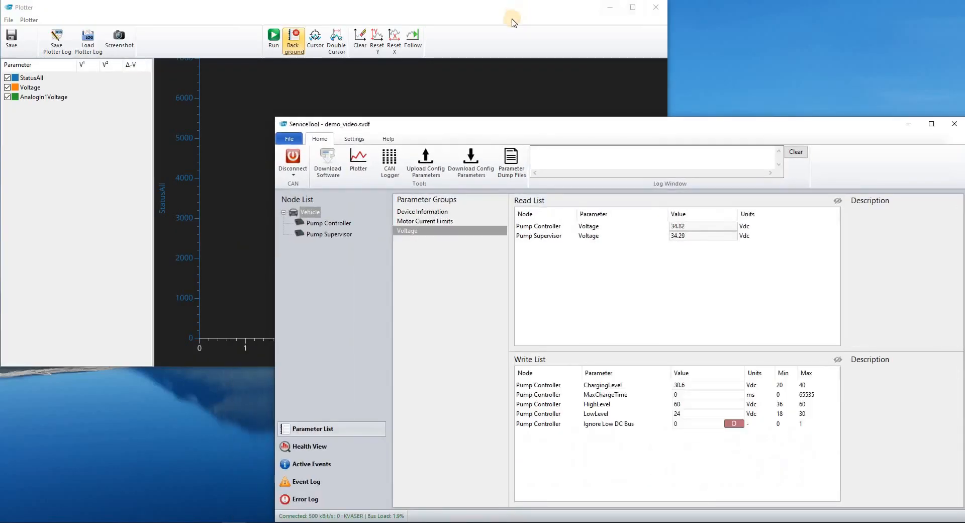
{"action": "left_click", "coordinate": [512, 62]}
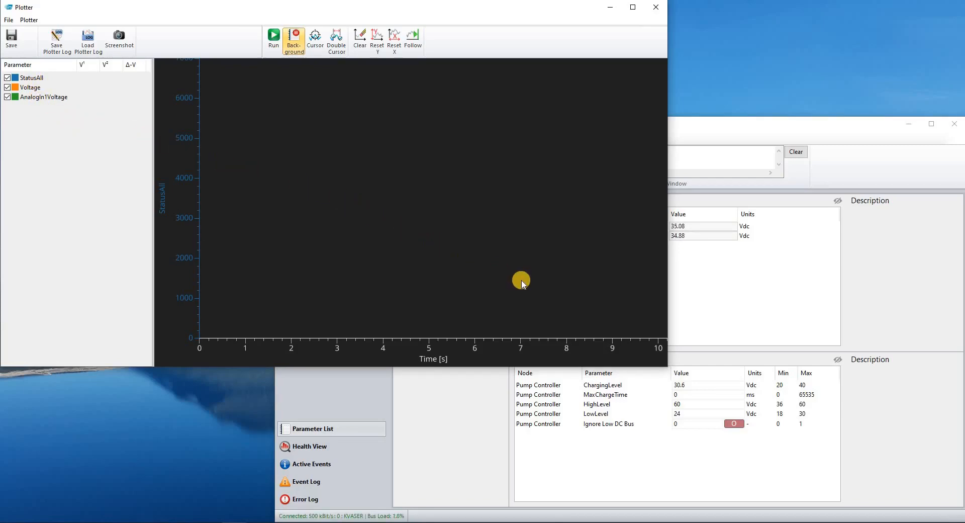
{"action": "left_click", "coordinate": [700, 327]}
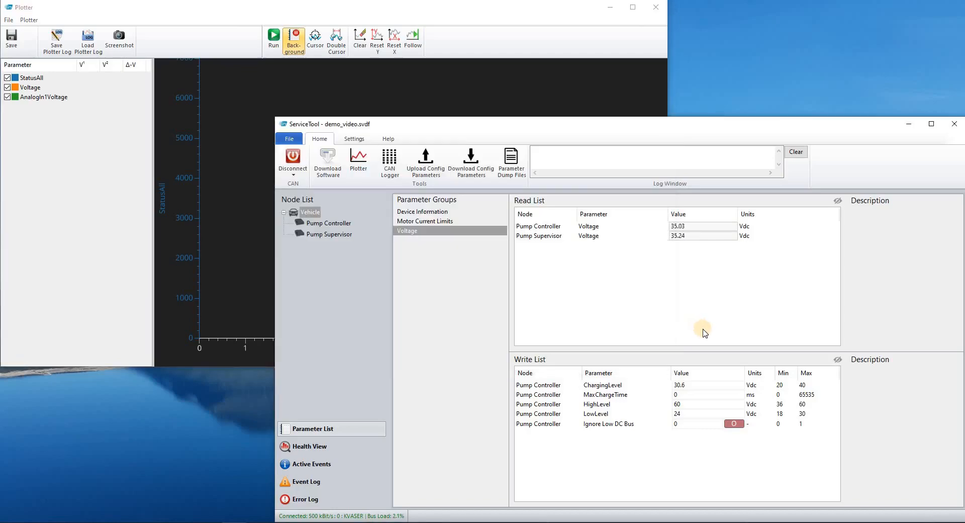
- Add the Pump Controller's SystemManagerState from the Device Information group to the plotted parameters and start plotting
{"action": "left_click", "coordinate": [457, 223]}
{"action": "left_click", "coordinate": [457, 221]}
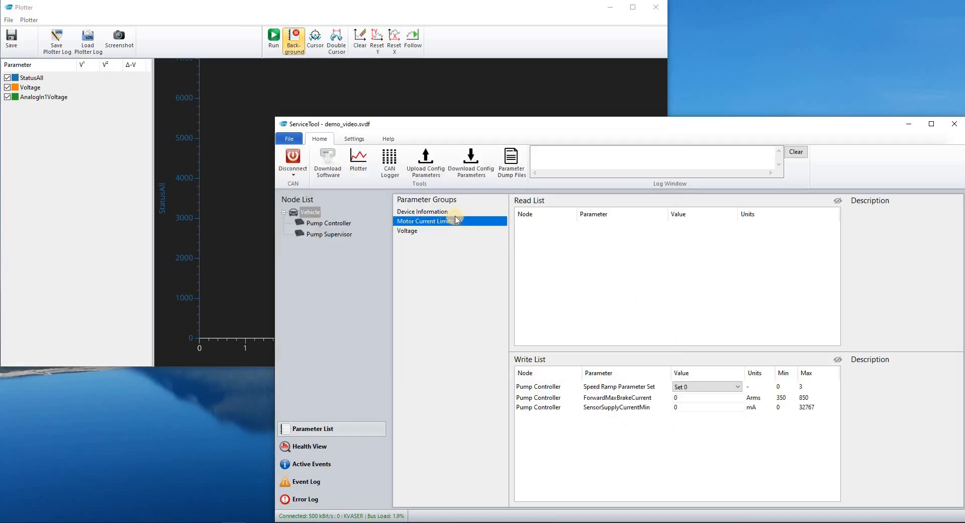
{"action": "left_click", "coordinate": [455, 212]}
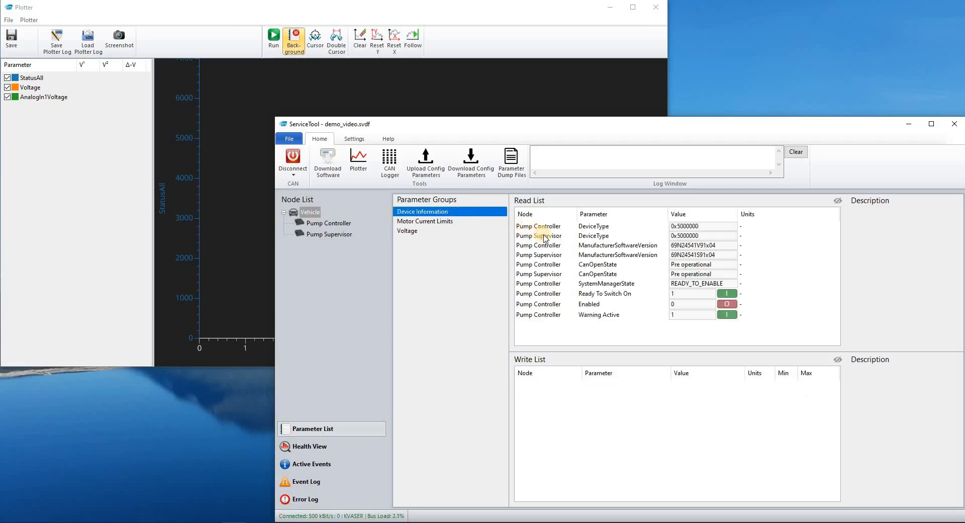
{"action": "left_click", "coordinate": [585, 284]}
{"action": "left_click", "coordinate": [125, 148]}
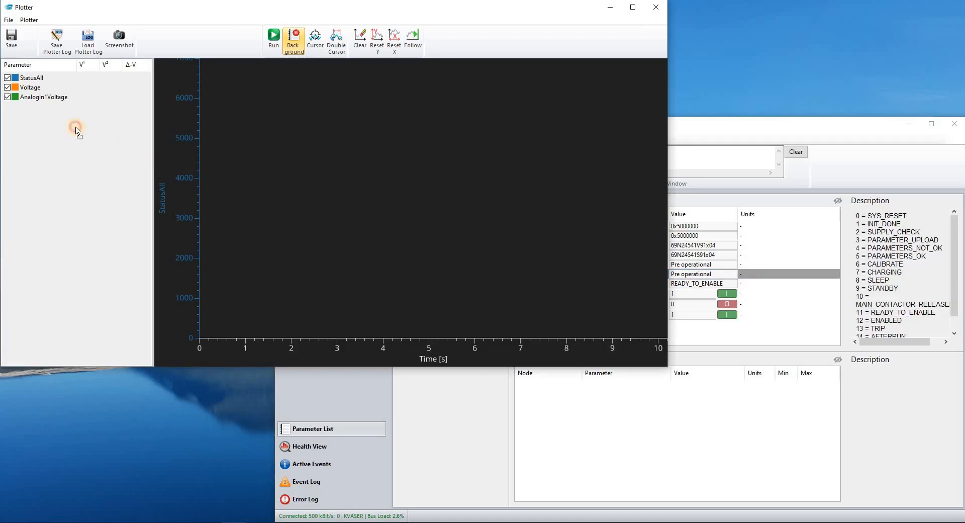
{"action": "left_click_drag", "start_coordinate": [79, 132], "coordinate": [80, 132]}
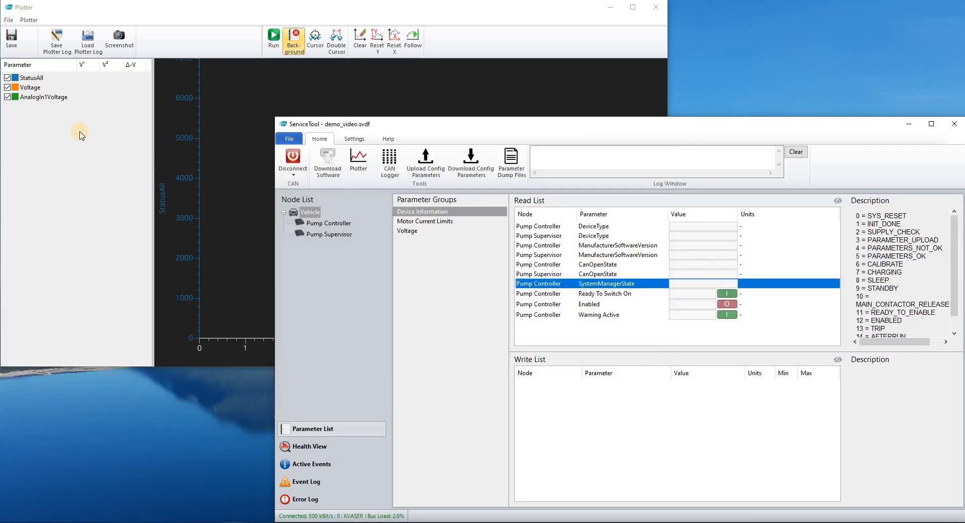
{"action": "left_click", "coordinate": [79, 134]}
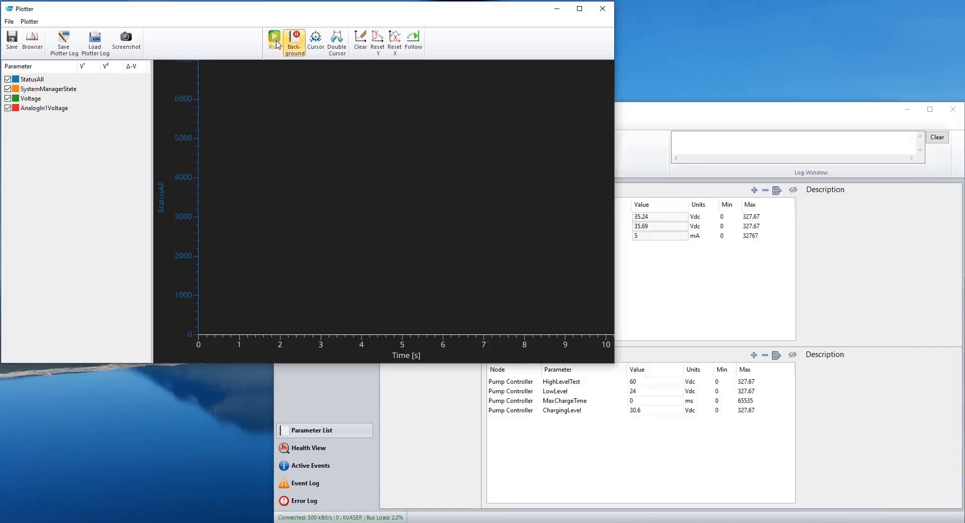
{"action": "left_click", "coordinate": [275, 43]}
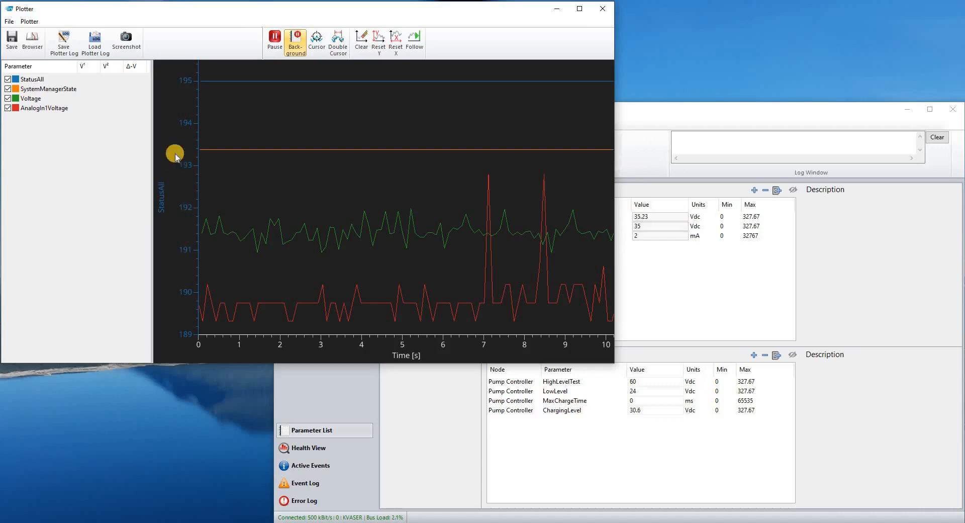
- Examine the value axes of StatusAll, SystemManagerState, Voltage and AnalogIn1Voltage by selecting each plotted line in turn
{"action": "left_click", "coordinate": [179, 84]}
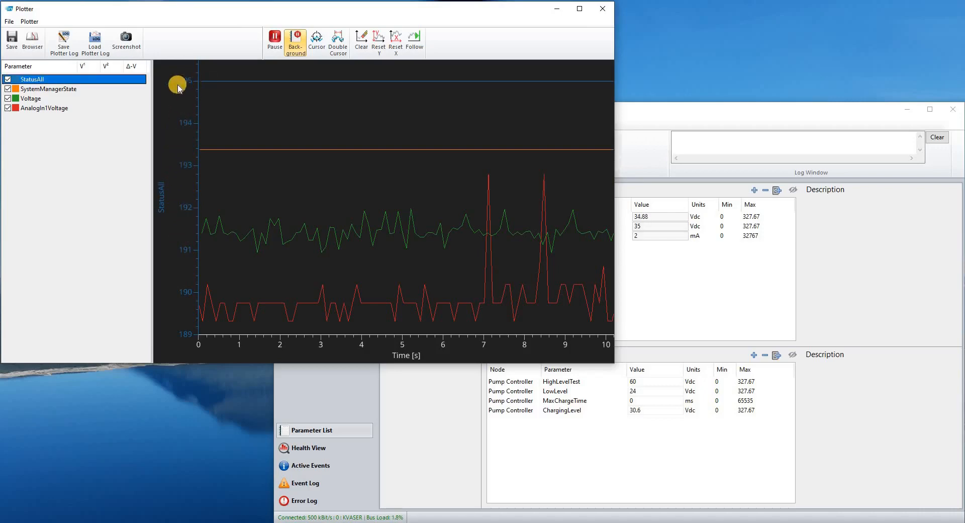
{"action": "left_click", "coordinate": [76, 90]}
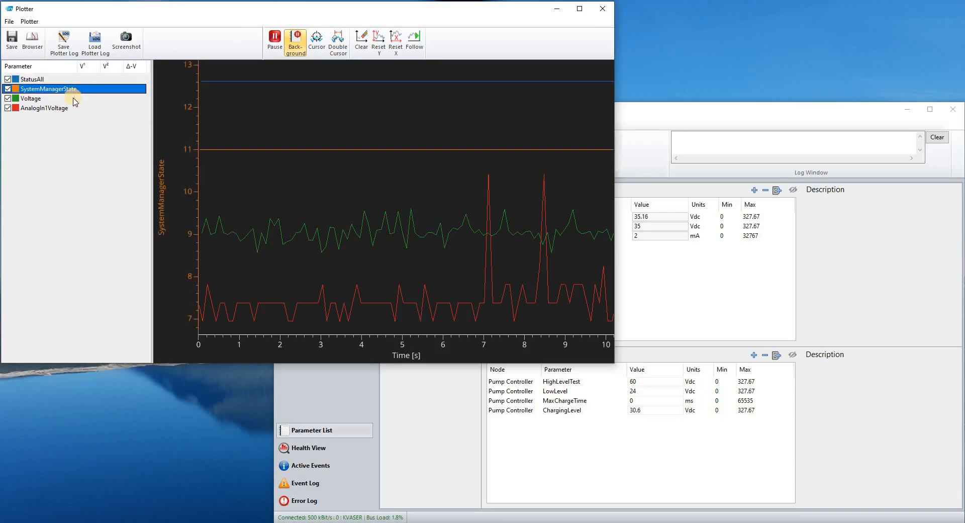
{"action": "left_click", "coordinate": [74, 101]}
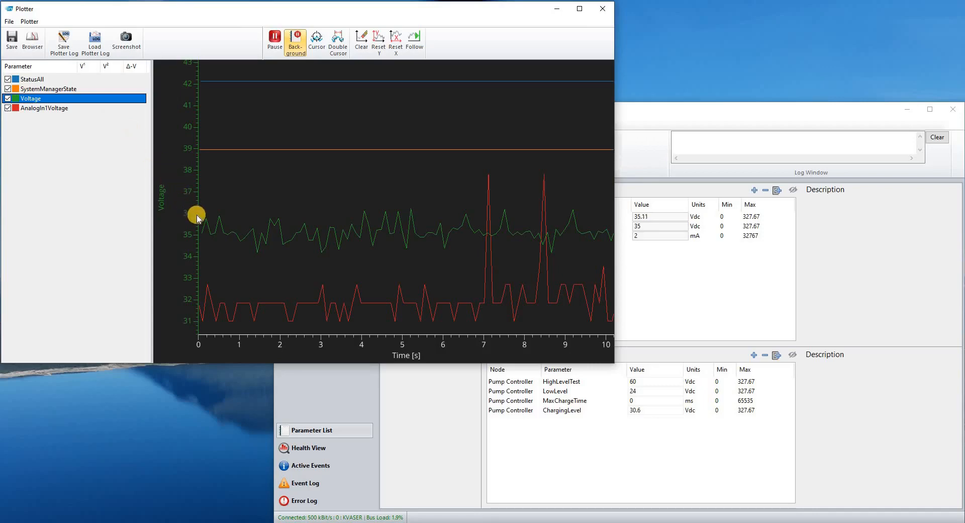
{"action": "left_click", "coordinate": [301, 307]}
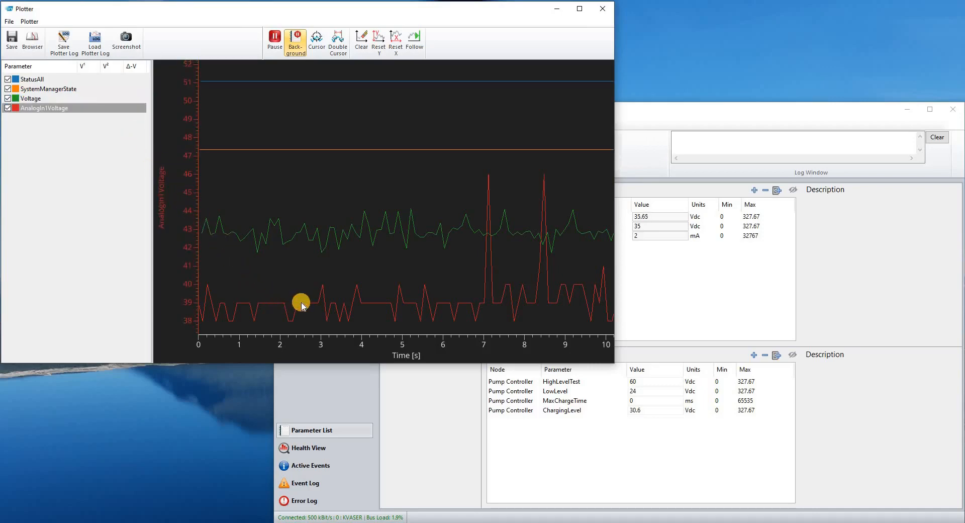
{"action": "left_click", "coordinate": [299, 235]}
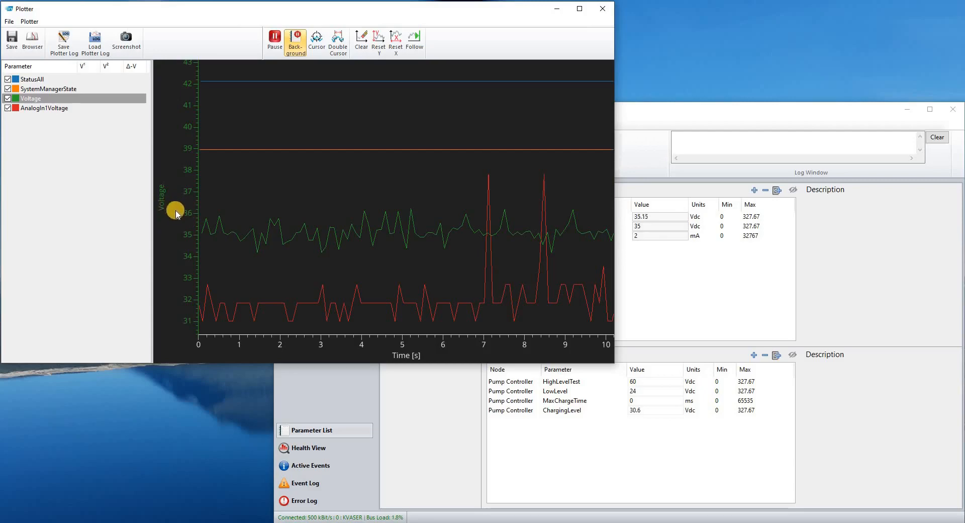
- Widen and shift the AnalogIn1Voltage value axis to a range of about 30 to 100
{"action": "left_click", "coordinate": [205, 294]}
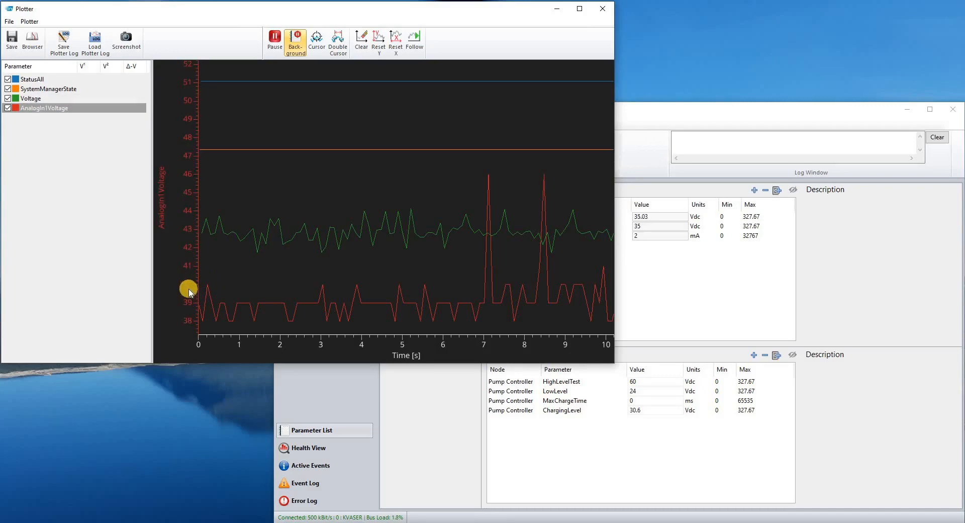
{"action": "scroll", "coordinate": [178, 278], "scroll_direction": "down", "scroll_amount": 5}
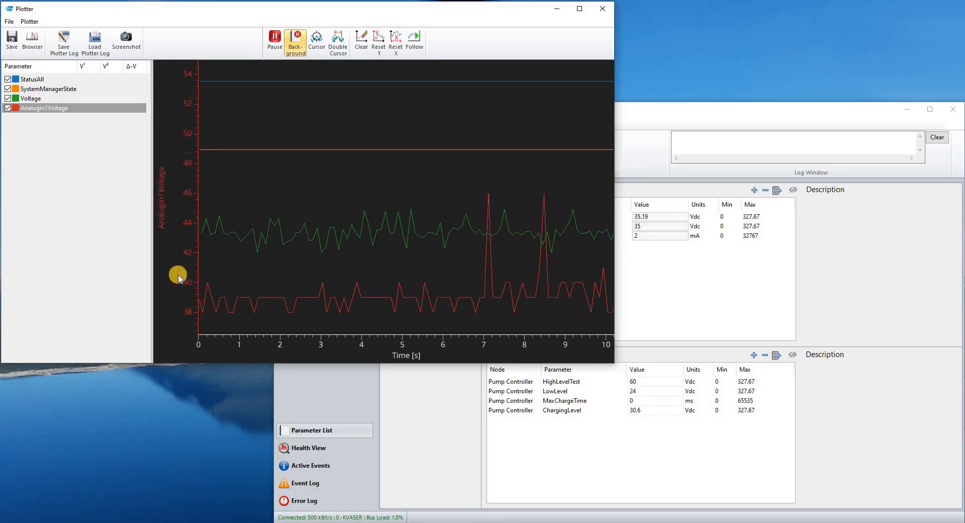
{"action": "scroll", "coordinate": [178, 278], "scroll_direction": "down", "scroll_amount": 1}
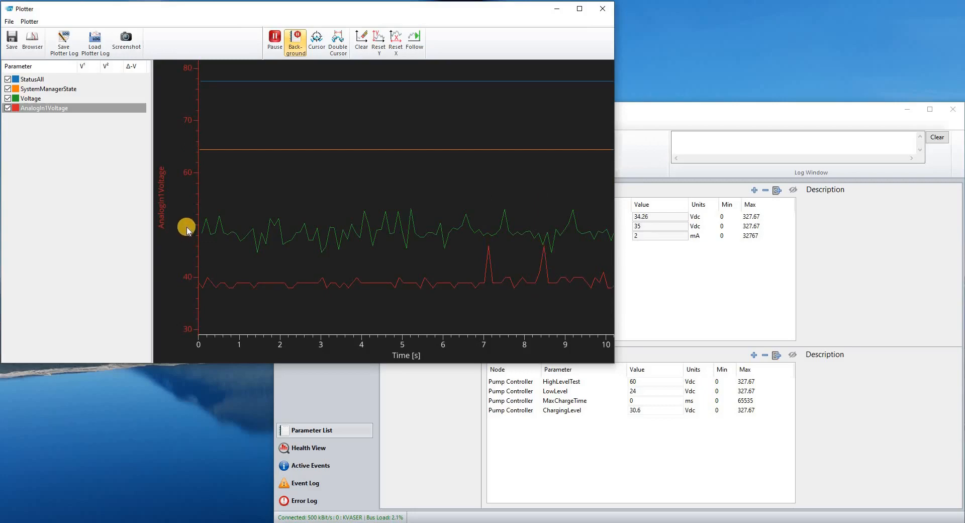
{"action": "left_click_drag", "start_coordinate": [187, 230], "coordinate": [189, 261]}
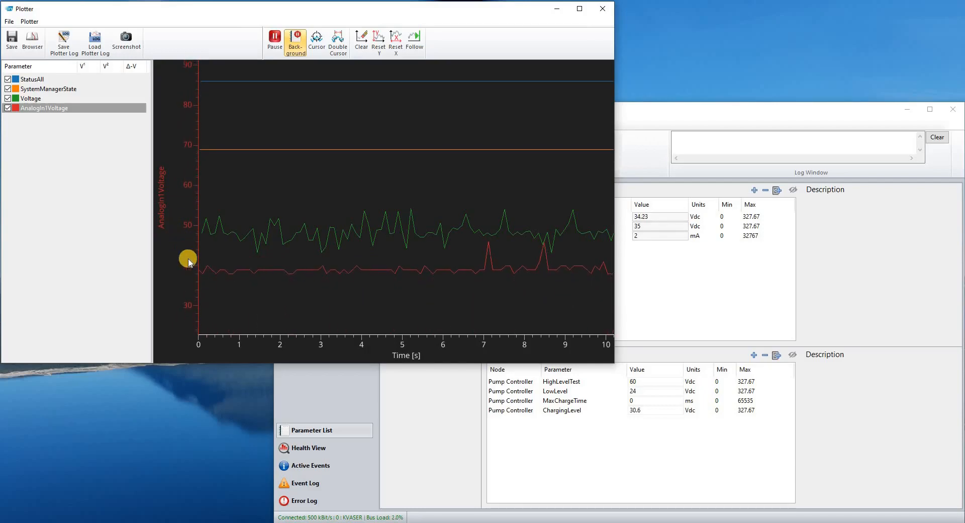
{"action": "mouse_move", "coordinate": [189, 262]}
{"action": "left_mouse_down"}
{"action": "mouse_move", "coordinate": [190, 233]}
{"action": "mouse_move", "coordinate": [191, 265]}
{"action": "left_mouse_up"}
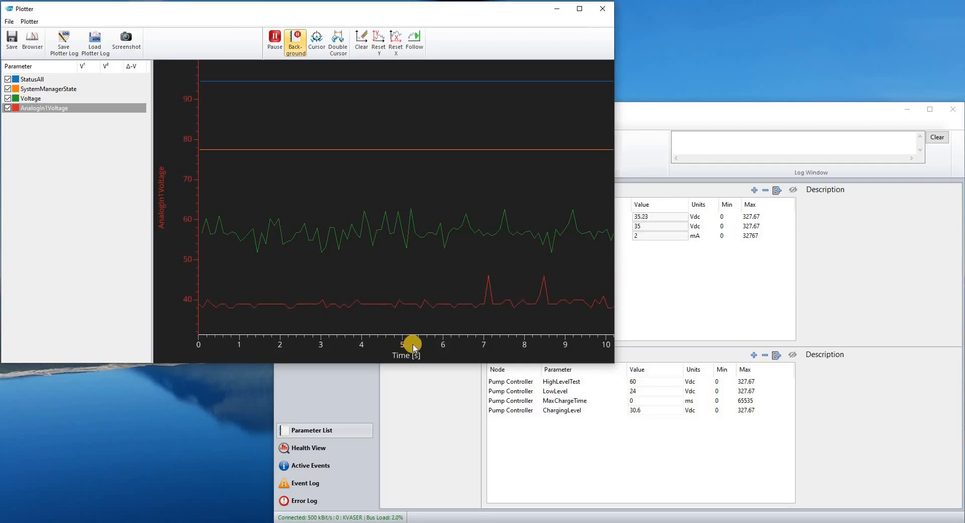
- Zoom out the time axis and shift the plot to the newest data, covering about 87 to 155 s
{"action": "scroll", "coordinate": [412, 347], "scroll_direction": "down", "scroll_amount": 5}
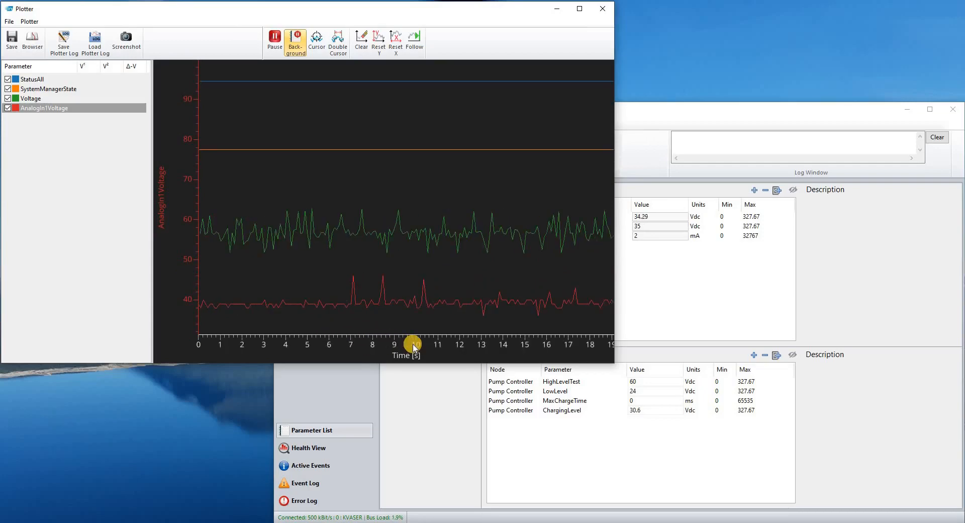
{"action": "scroll", "coordinate": [433, 347], "scroll_direction": "down", "scroll_amount": 10}
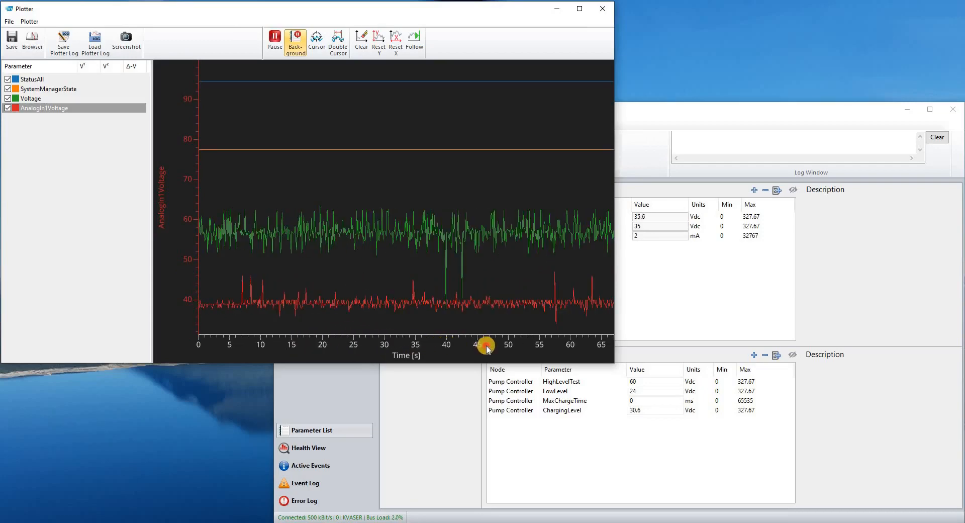
{"action": "left_click_drag", "start_coordinate": [486, 345], "coordinate": [242, 346]}
{"action": "left_click_drag", "start_coordinate": [582, 343], "coordinate": [308, 342]}
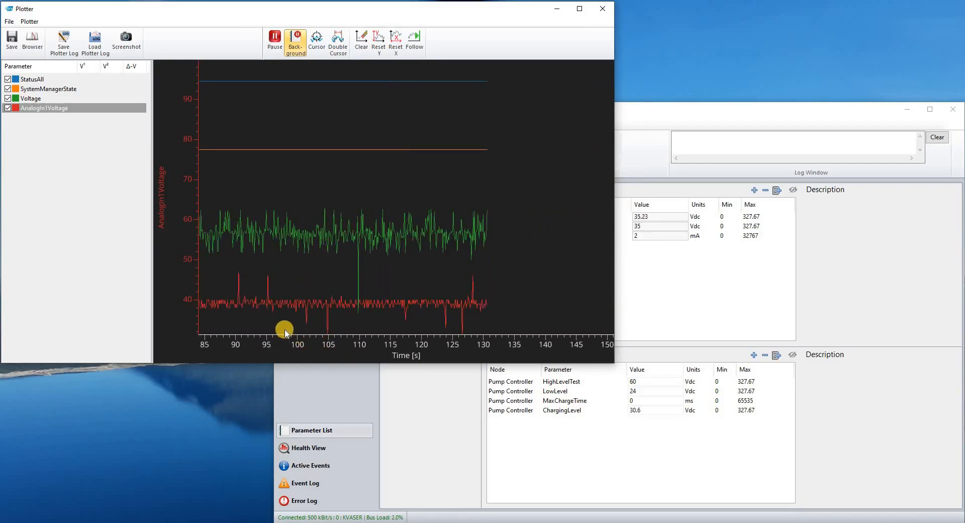
{"action": "mouse_move", "coordinate": [381, 252]}
{"action": "left_mouse_down"}
{"action": "mouse_move", "coordinate": [394, 266]}
{"action": "mouse_move", "coordinate": [362, 265]}
{"action": "mouse_move", "coordinate": [377, 263]}
{"action": "mouse_move", "coordinate": [368, 280]}
{"action": "mouse_move", "coordinate": [421, 279]}
{"action": "left_mouse_up"}
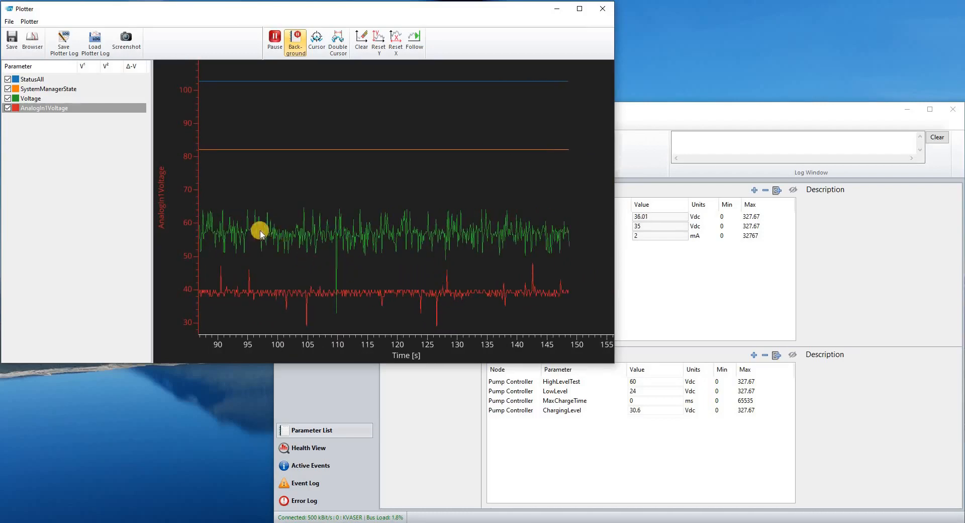
- Combine Voltage and AnalogIn1Voltage on a common axis named Power and adjust that axis in the plot
{"action": "left_click", "coordinate": [70, 98]}
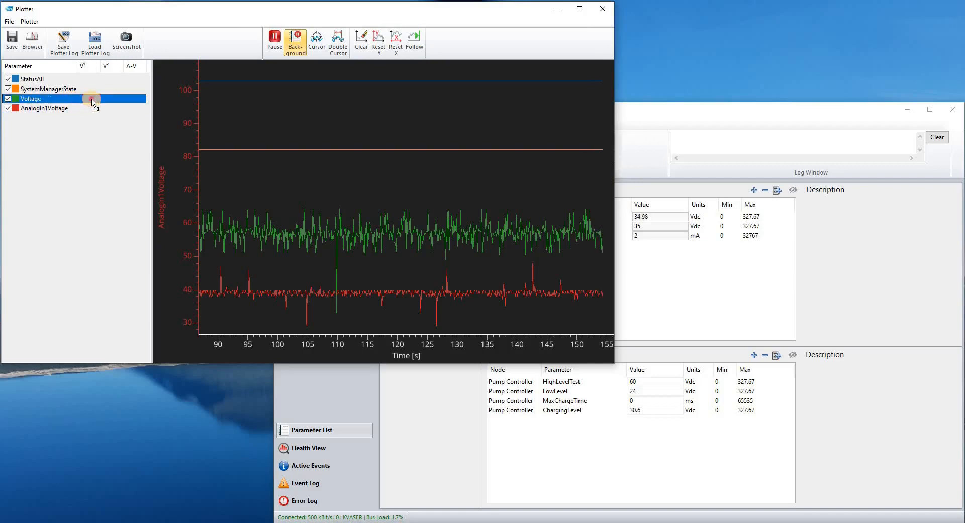
{"action": "left_click_drag", "start_coordinate": [94, 99], "coordinate": [93, 99]}
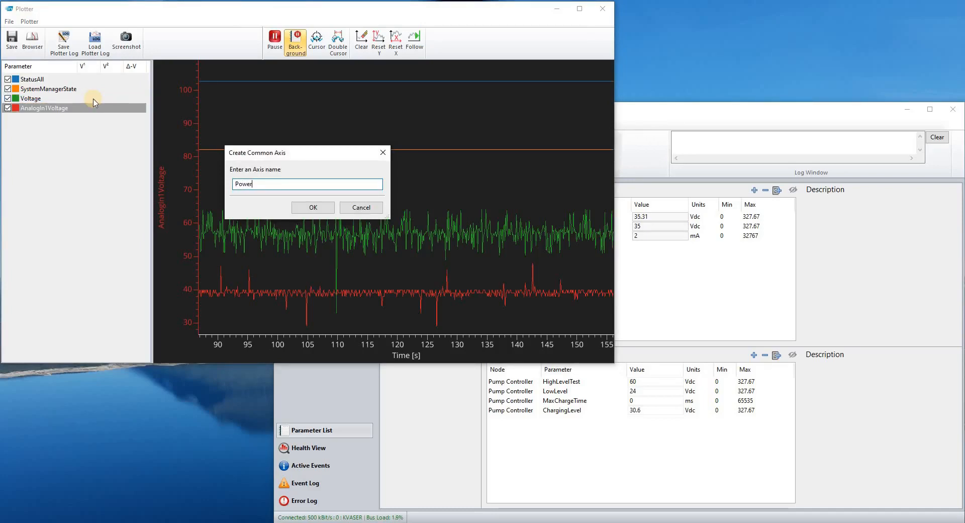
{"action": "key", "text": "Return"}
{"action": "mouse_move", "coordinate": [183, 198]}
{"action": "left_mouse_down"}
{"action": "mouse_move", "coordinate": [195, 227]}
{"action": "mouse_move", "coordinate": [193, 212]}
{"action": "mouse_move", "coordinate": [194, 221]}
{"action": "mouse_move", "coordinate": [212, 217]}
{"action": "mouse_move", "coordinate": [198, 199]}
{"action": "left_mouse_up"}
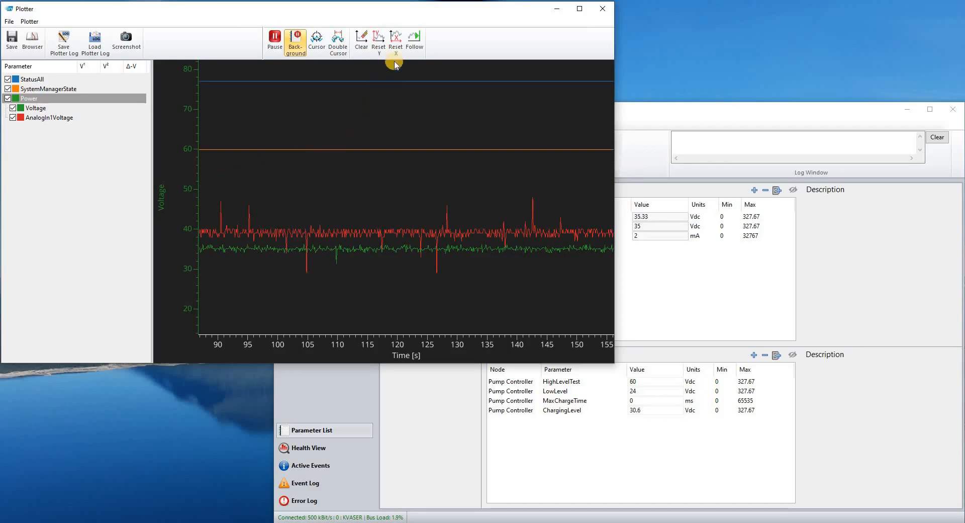
- Reset all time axes to the present time and make the plot follow new values
{"action": "left_click", "coordinate": [396, 48]}
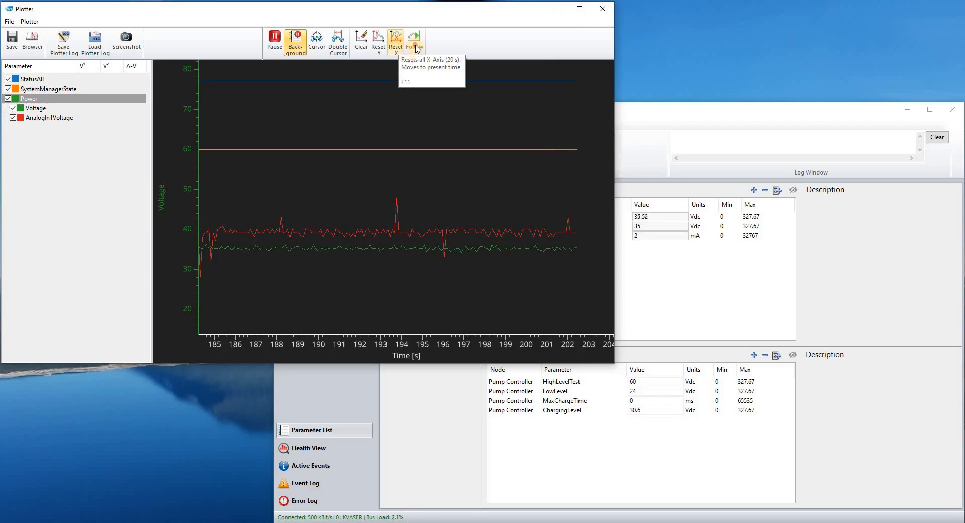
{"action": "left_click", "coordinate": [415, 47]}
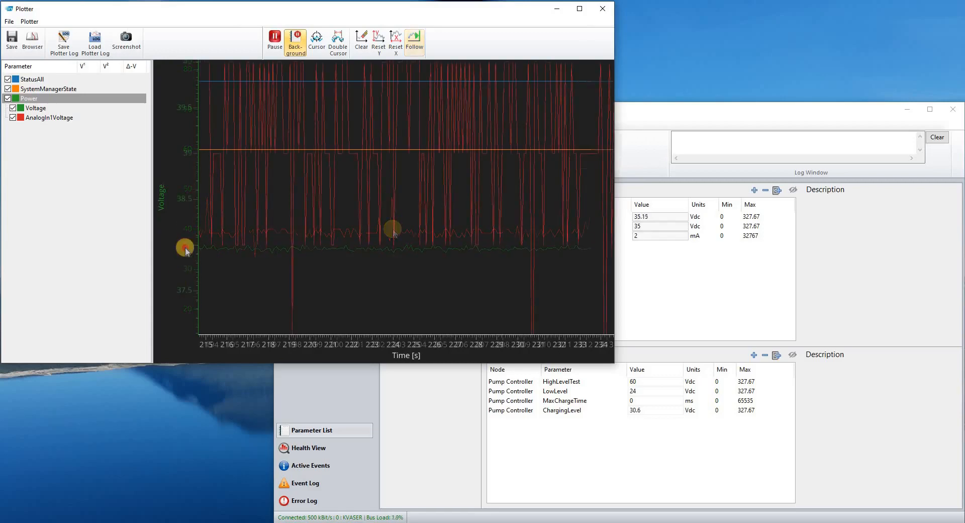
- Zoom in on the Power group's value axis, reset that axis, and widen its range to about 25 to 70
{"action": "scroll", "coordinate": [185, 243], "scroll_direction": "up", "scroll_amount": 3}
{"action": "scroll", "coordinate": [185, 242], "scroll_direction": "down", "scroll_amount": 1}
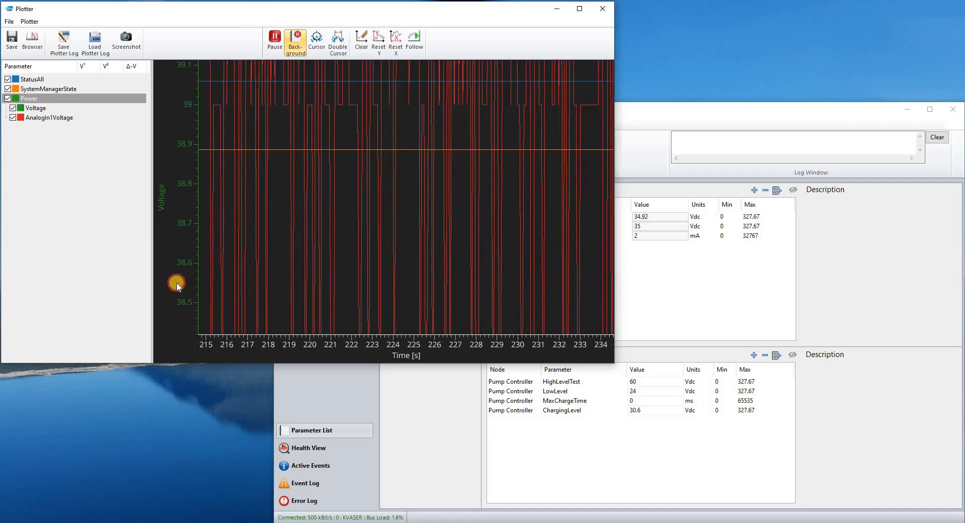
{"action": "scroll", "coordinate": [184, 261], "scroll_direction": "up", "scroll_amount": 3}
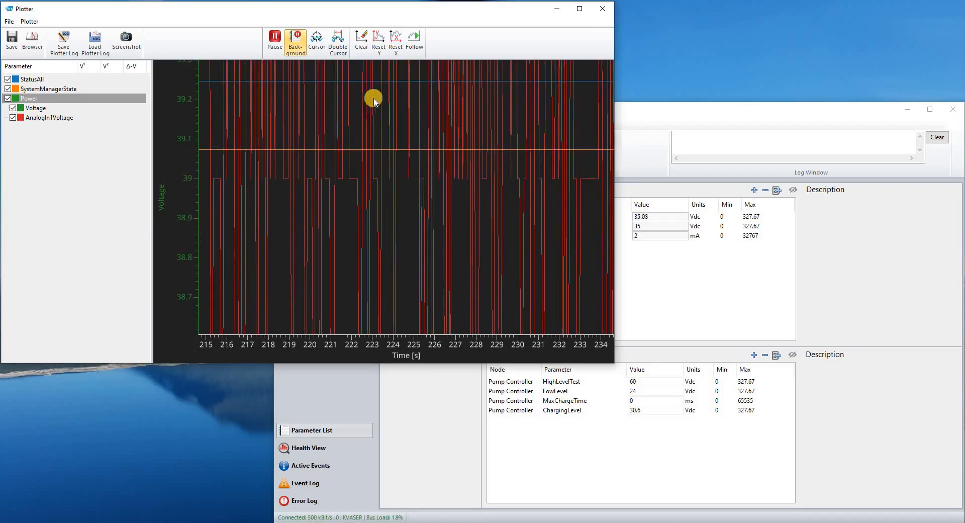
{"action": "left_click", "coordinate": [378, 48]}
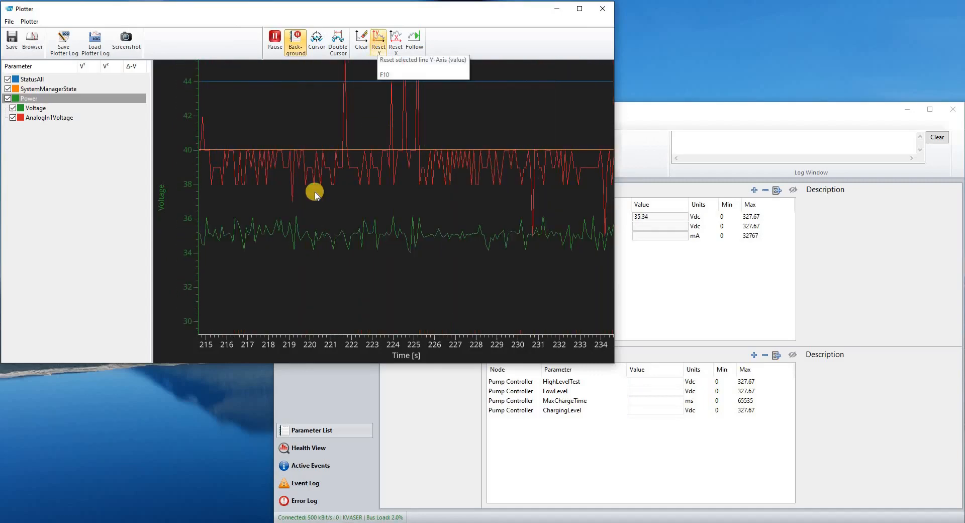
{"action": "scroll", "coordinate": [191, 184], "scroll_direction": "down", "scroll_amount": 5}
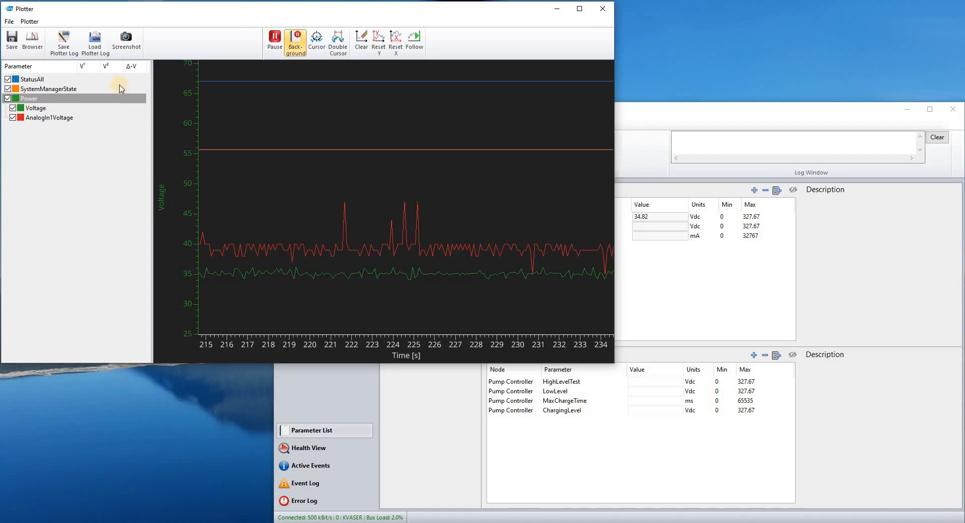
{"action": "left_click", "coordinate": [37, 22]}
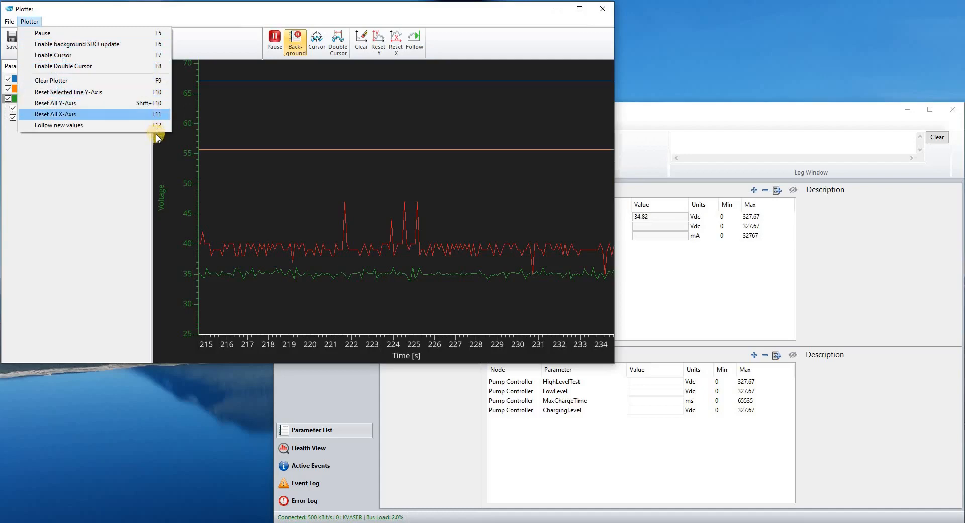
{"action": "left_click", "coordinate": [129, 157]}
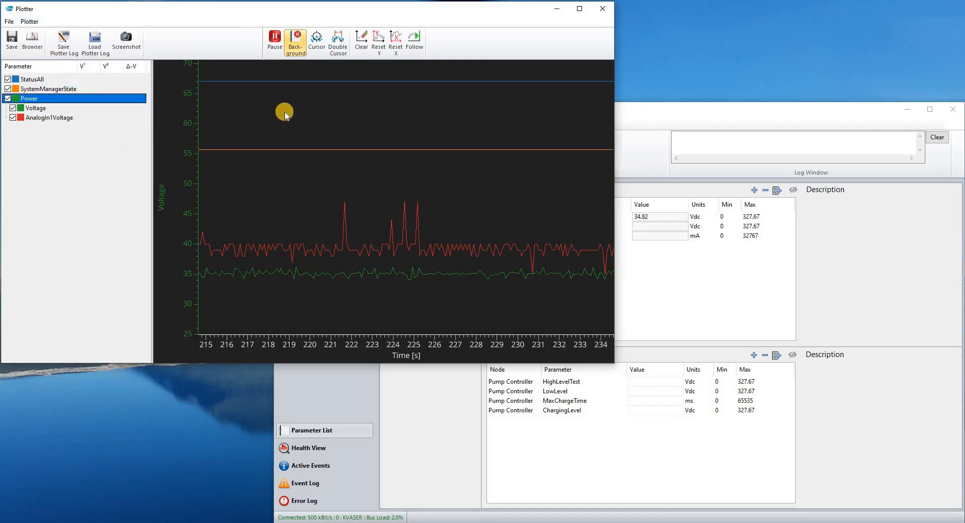
- Clear all logged data from the plot and switch the Background option off and back on
{"action": "left_click", "coordinate": [366, 49]}
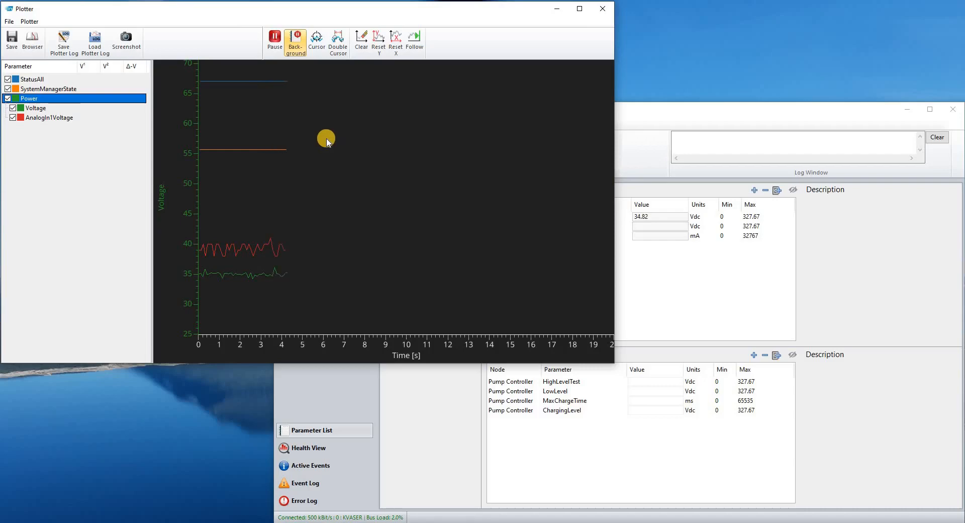
{"action": "double_click", "coordinate": [298, 8]}
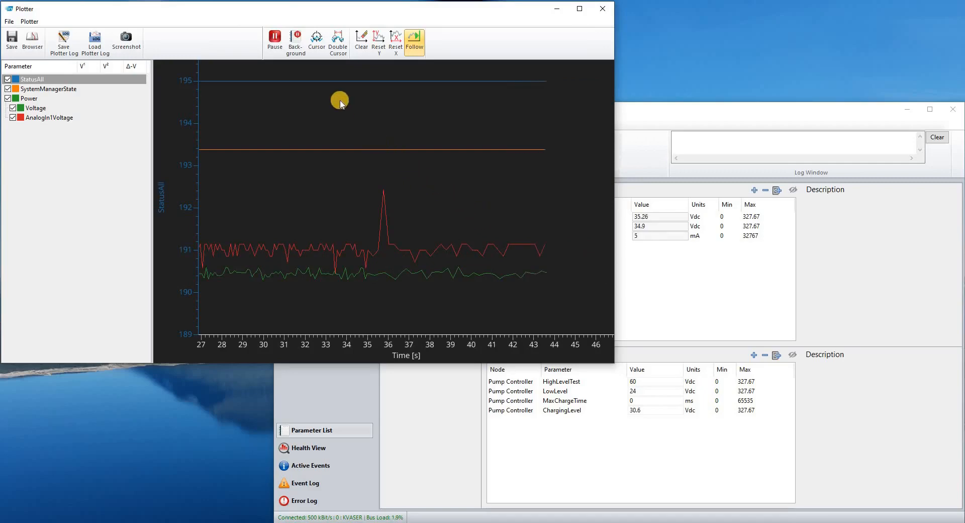
{"action": "left_click", "coordinate": [296, 45]}
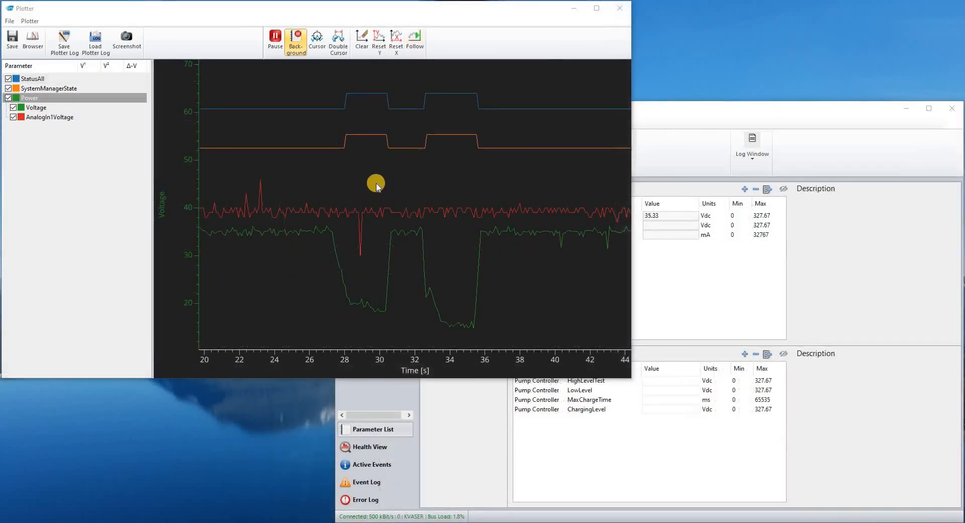
- Enable the single cursor and place it on the Voltage line at about 30.9 s and at about 36.2 s
{"action": "left_click", "coordinate": [321, 57]}
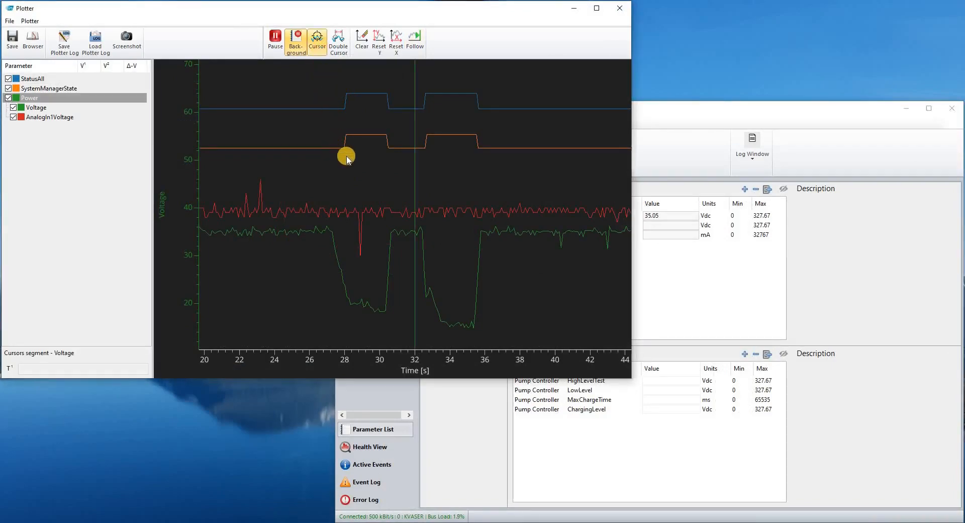
{"action": "left_click", "coordinate": [395, 233]}
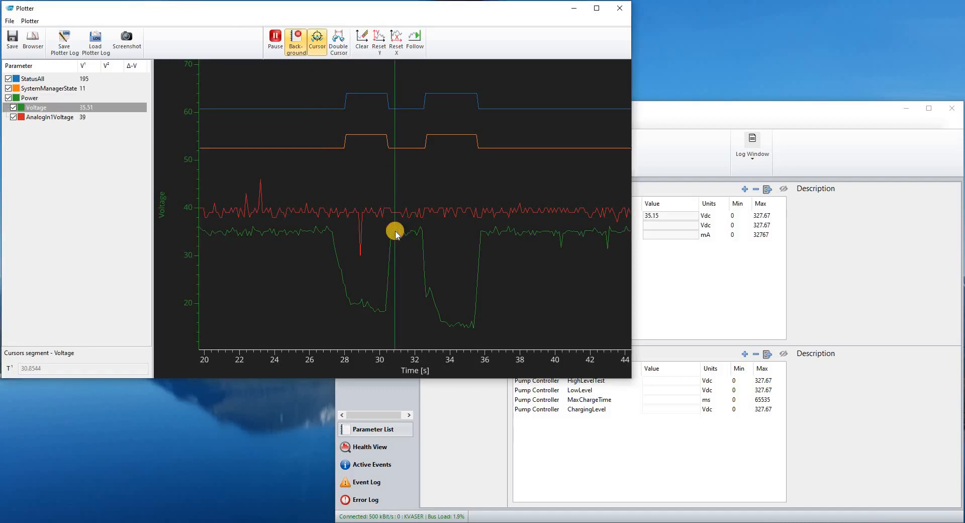
{"action": "left_click", "coordinate": [488, 235]}
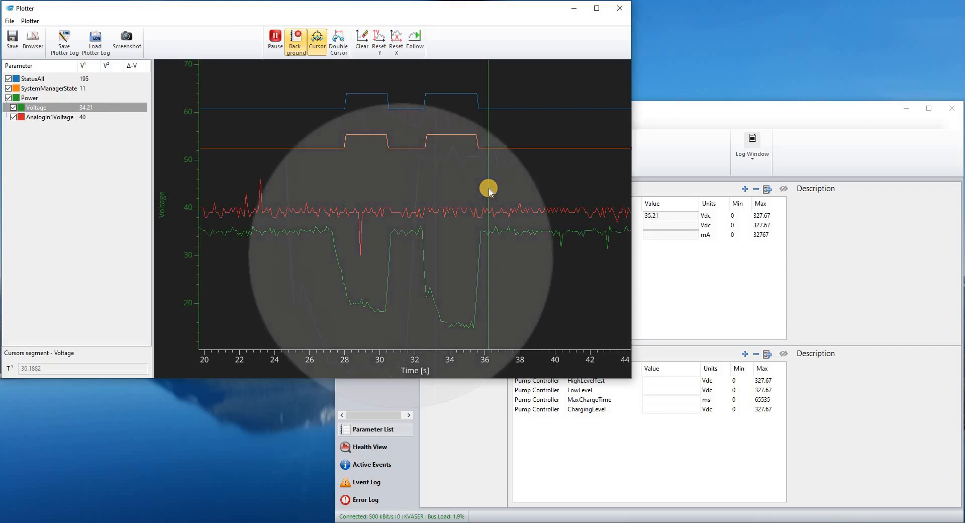
- Read the plotted values by moving the cursor along the Voltage line to about 29.8 s, 30.6 s and 32.3 s
{"action": "mouse_move", "coordinate": [418, 106]}
{"action": "left_mouse_down"}
{"action": "mouse_move", "coordinate": [417, 129]}
{"action": "mouse_move", "coordinate": [382, 182]}
{"action": "mouse_move", "coordinate": [391, 302]}
{"action": "mouse_move", "coordinate": [376, 285]}
{"action": "mouse_move", "coordinate": [349, 289]}
{"action": "mouse_move", "coordinate": [426, 291]}
{"action": "left_mouse_up"}
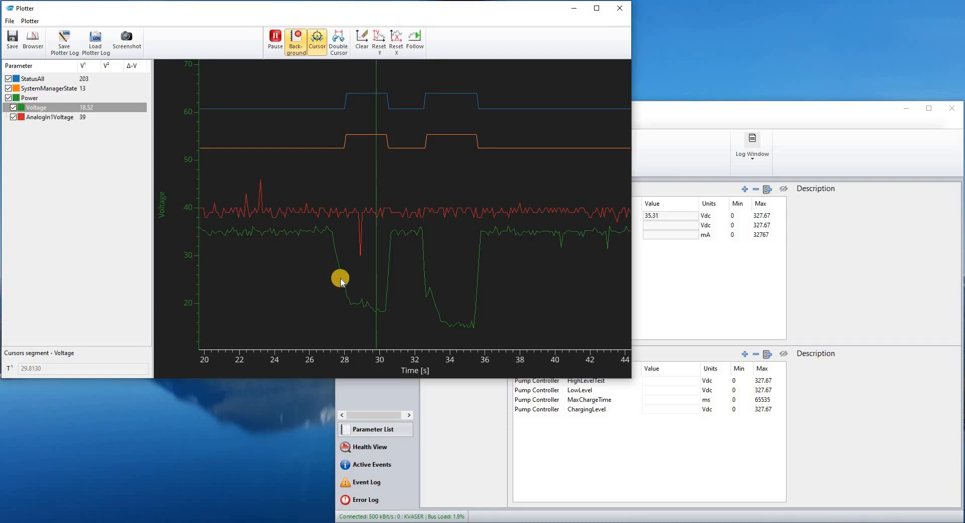
{"action": "left_click", "coordinate": [379, 296]}
{"action": "left_click", "coordinate": [382, 295]}
{"action": "left_click_drag", "start_coordinate": [382, 299], "coordinate": [393, 298]}
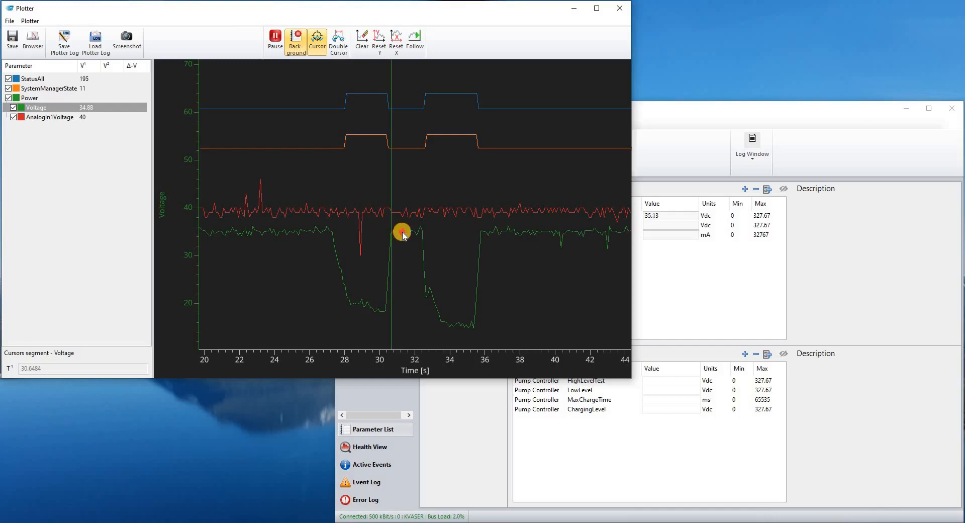
{"action": "left_click", "coordinate": [420, 233]}
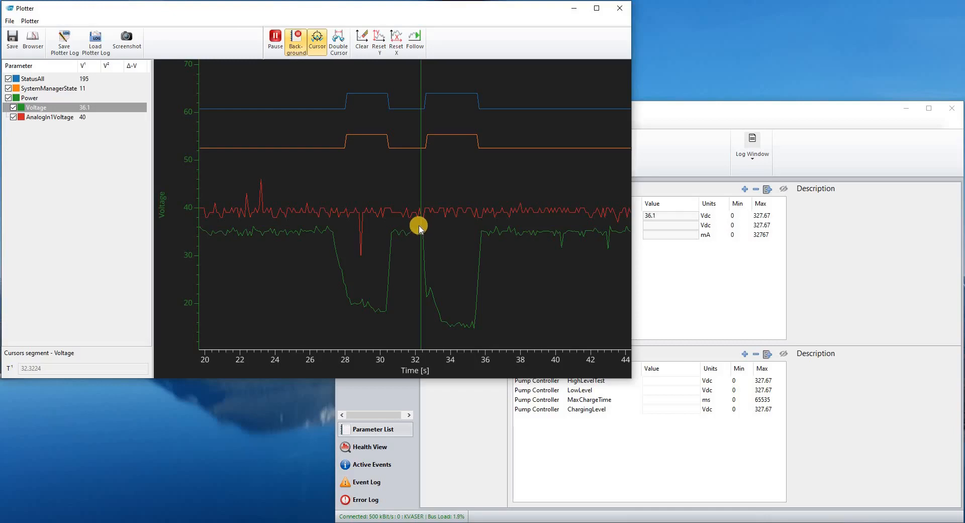
- Zoom the plot in around the cursor, and back out to a time range of about 15 to 45 s
{"action": "scroll", "coordinate": [423, 227], "scroll_direction": "up", "scroll_amount": 4}
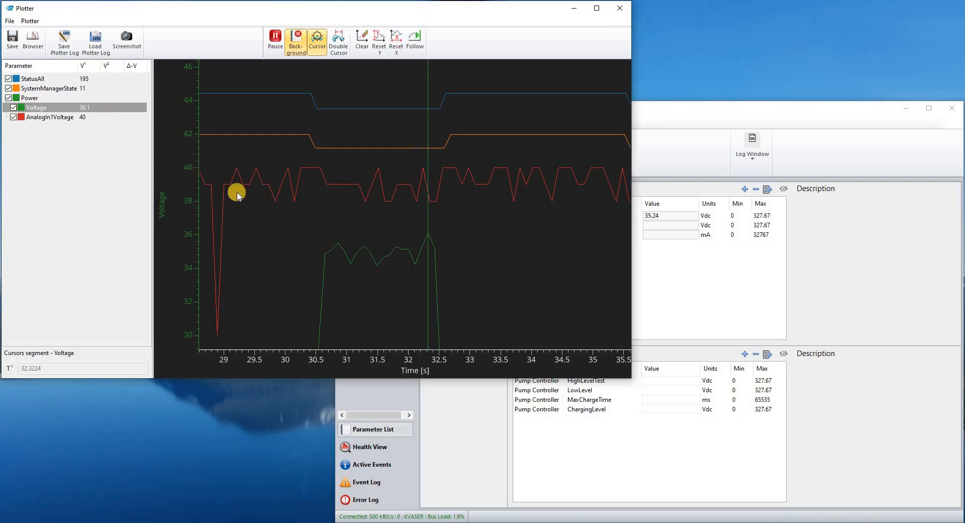
{"action": "scroll", "coordinate": [252, 198], "scroll_direction": "down", "scroll_amount": 5}
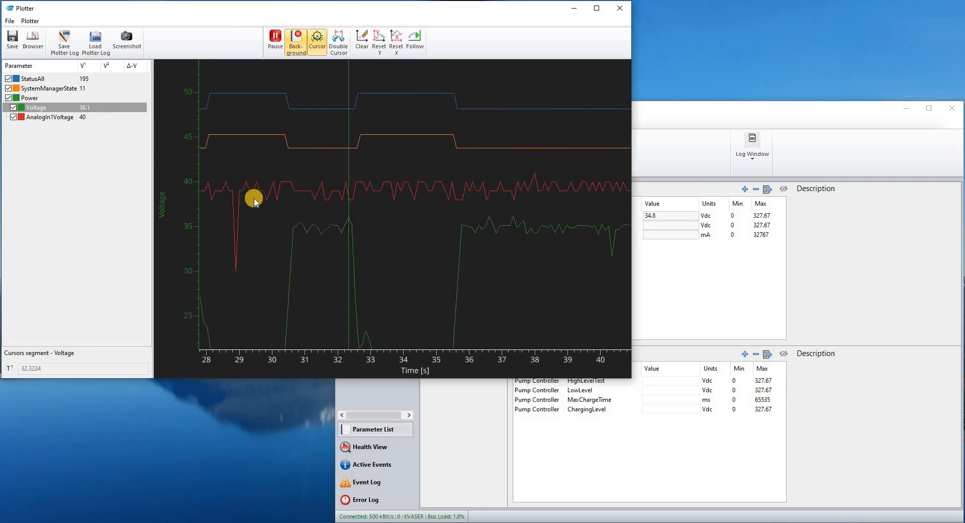
{"action": "scroll", "coordinate": [250, 197], "scroll_direction": "down", "scroll_amount": 2}
{"action": "left_click_drag", "start_coordinate": [352, 203], "coordinate": [431, 219]}
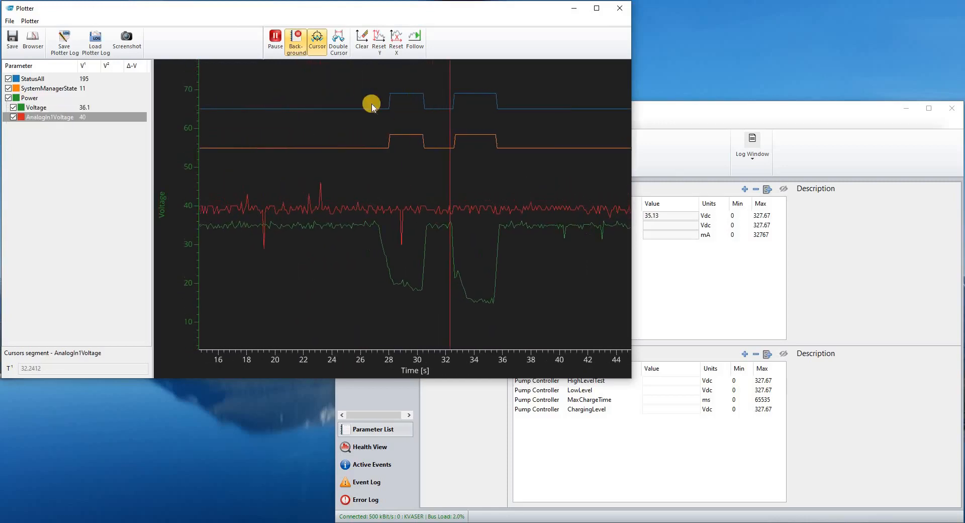
- Enable the double cursor and place the two cursors on the Voltage line at about 28.3 s and 30.9 s
{"action": "left_click", "coordinate": [341, 51]}
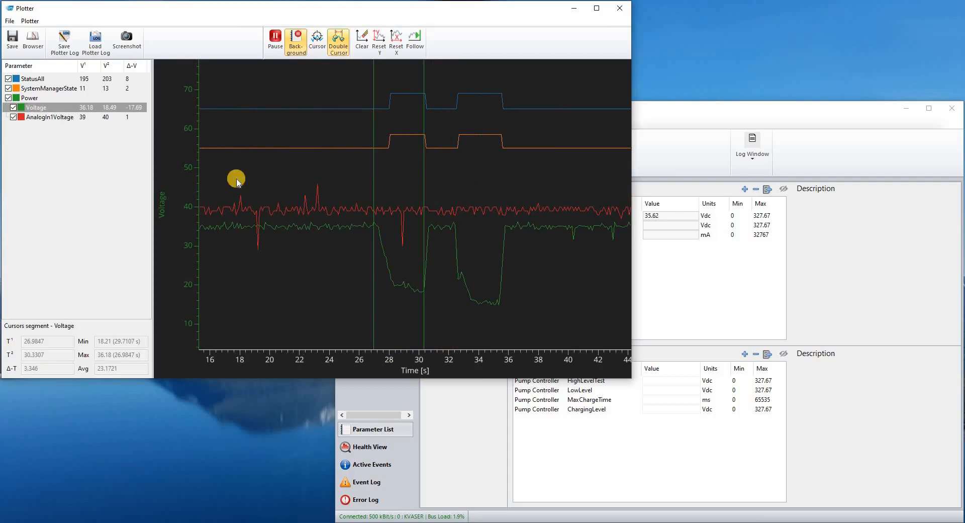
{"action": "left_click", "coordinate": [393, 287]}
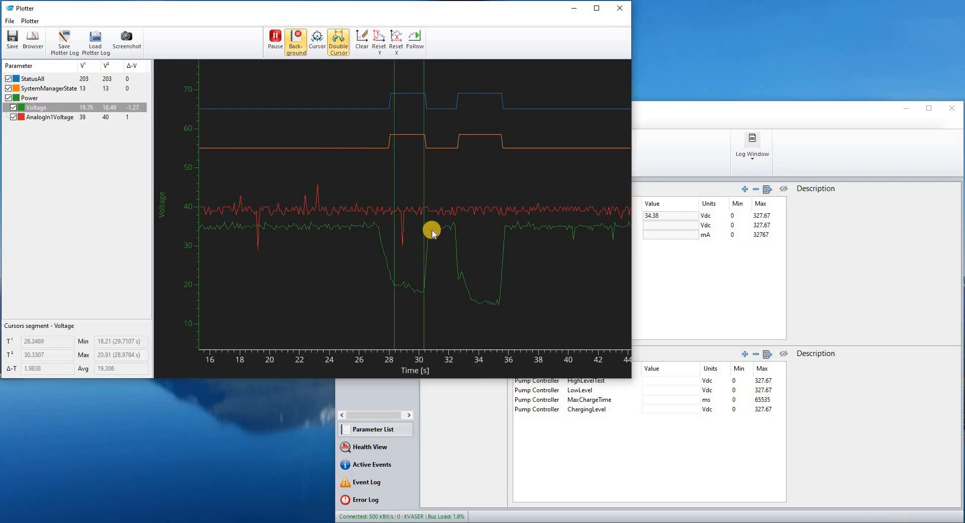
{"action": "mouse_move", "coordinate": [435, 228]}
{"action": "left_mouse_down"}
{"action": "mouse_move", "coordinate": [449, 228]}
{"action": "mouse_move", "coordinate": [431, 227]}
{"action": "left_mouse_up"}
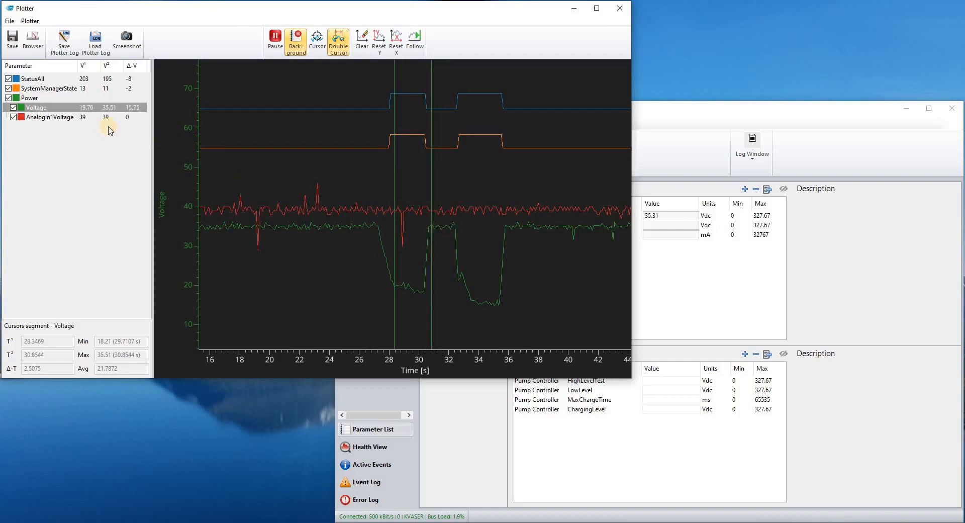
{"action": "left_click", "coordinate": [83, 131]}
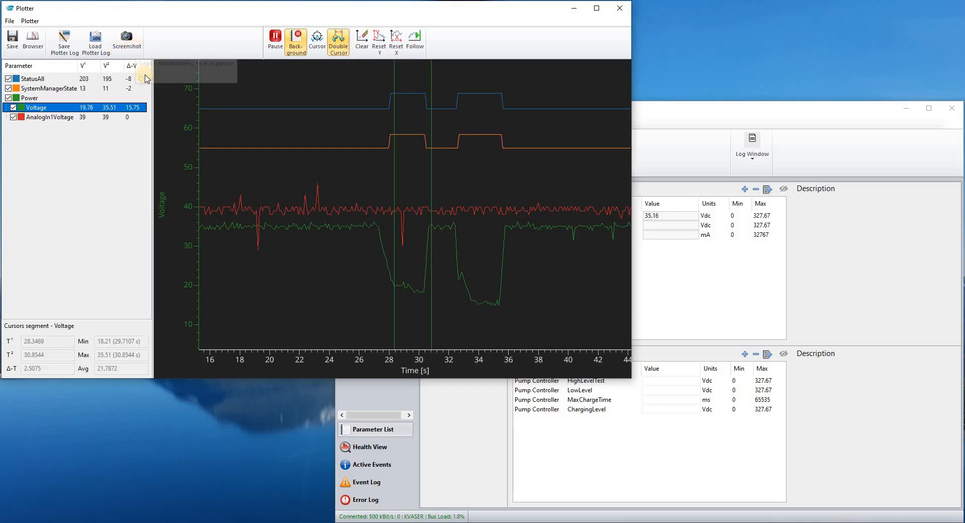
- Save the plotter log as plotter_demo in the Website Tutorial folder
{"action": "left_click", "coordinate": [64, 49]}
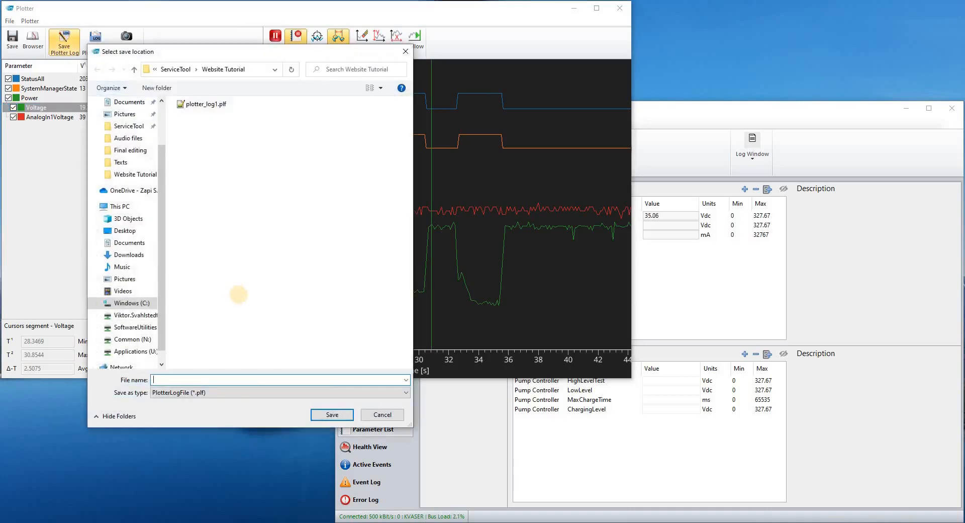
{"action": "type", "text": "plotter"}
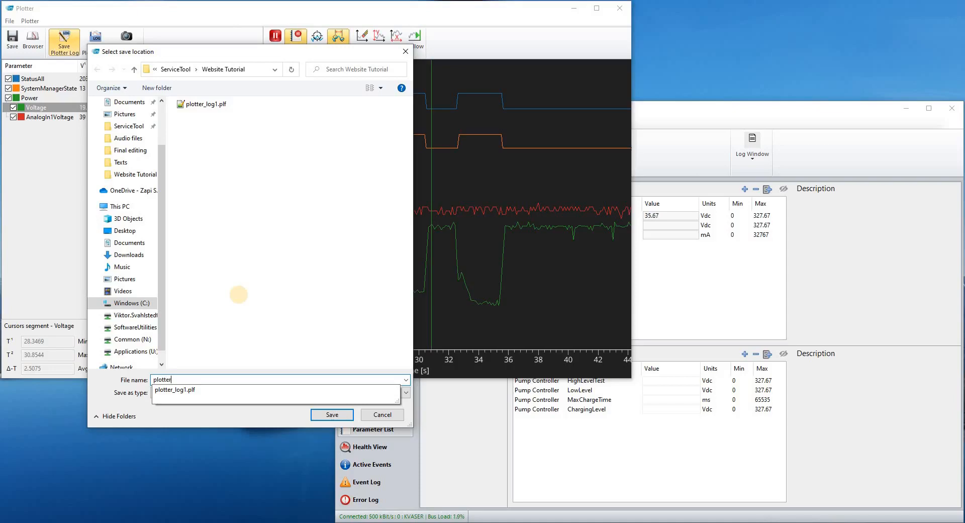
{"action": "type", "text": "_demo"}
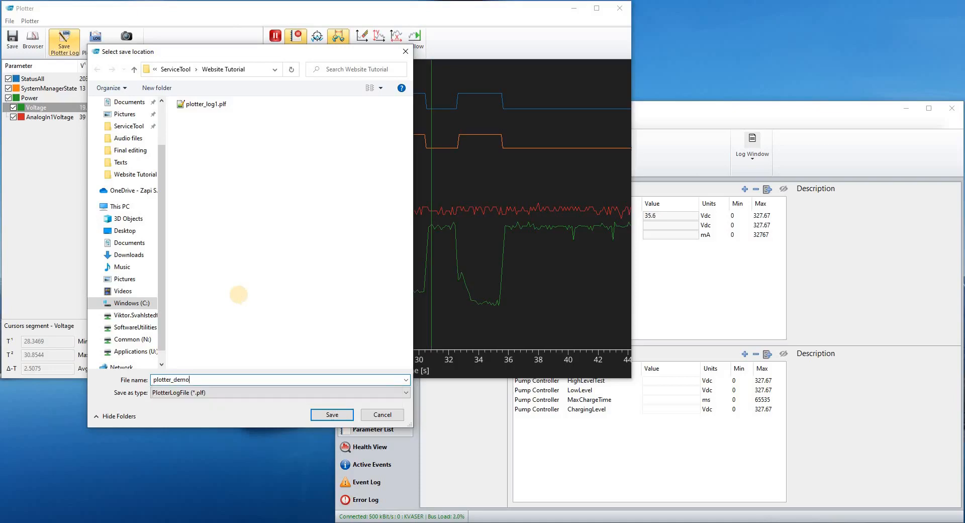
{"action": "left_click", "coordinate": [331, 416]}
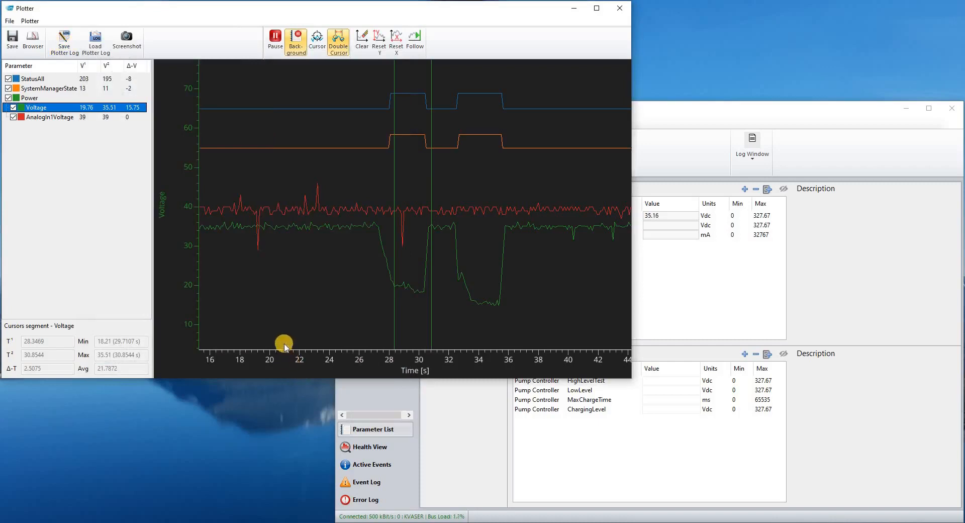
- Clear all logged data from the live plot and pause the plotter
{"action": "left_click", "coordinate": [369, 46]}
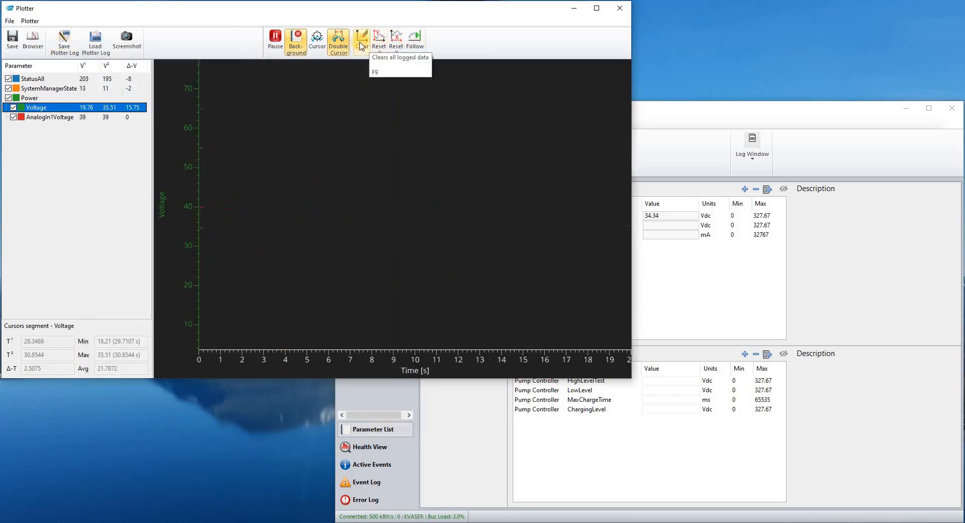
{"action": "left_click", "coordinate": [275, 39]}
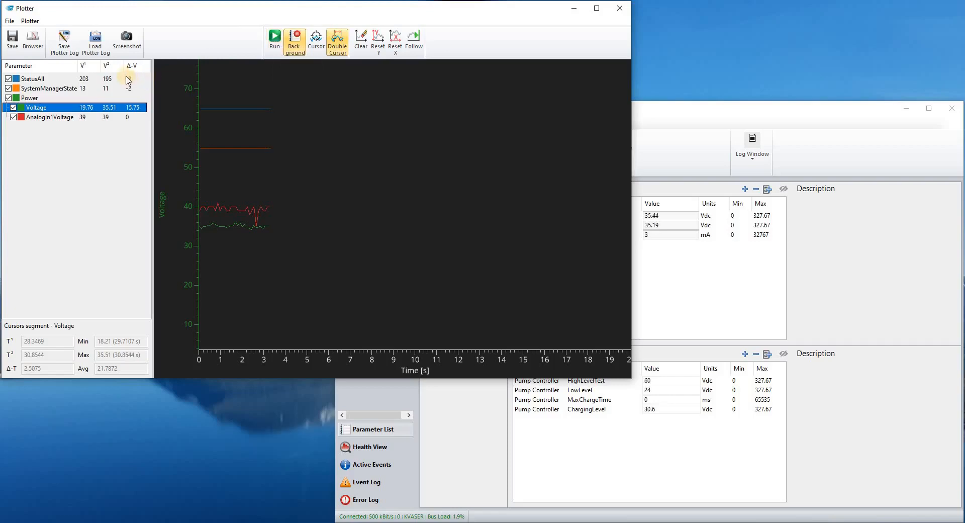
- Load the saved plotter log plotter_demo.plf from the Website Tutorial folder
{"action": "left_click", "coordinate": [102, 52]}
{"action": "left_click", "coordinate": [210, 108]}
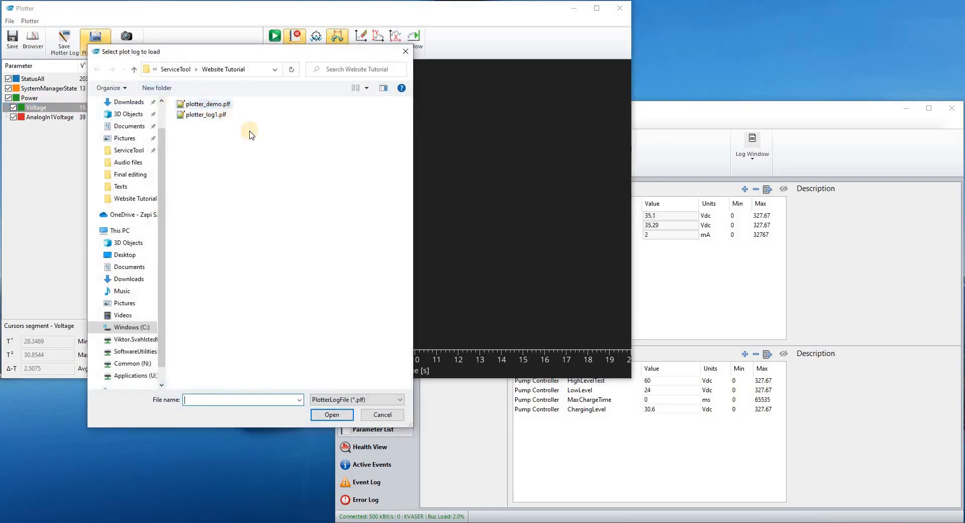
{"action": "left_click", "coordinate": [331, 413]}
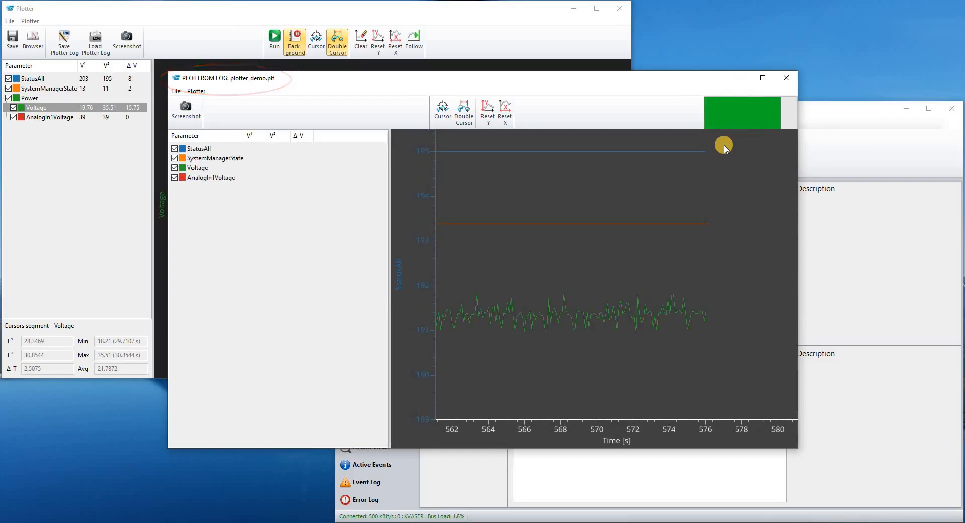
- Examine the early part of the loaded log around the two voltage dips, at about 14 to 51 s
{"action": "scroll", "coordinate": [493, 429], "scroll_direction": "down", "scroll_amount": 10}
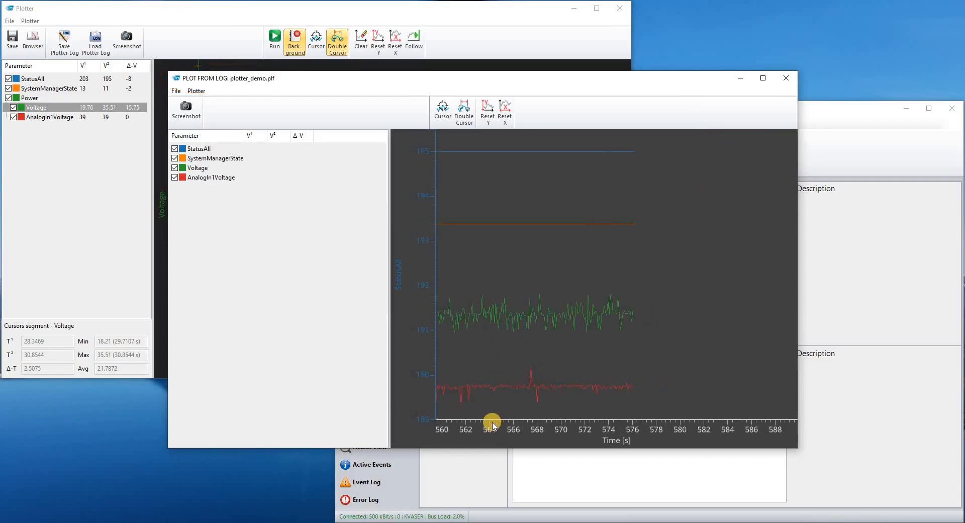
{"action": "left_click_drag", "start_coordinate": [610, 340], "coordinate": [709, 342]}
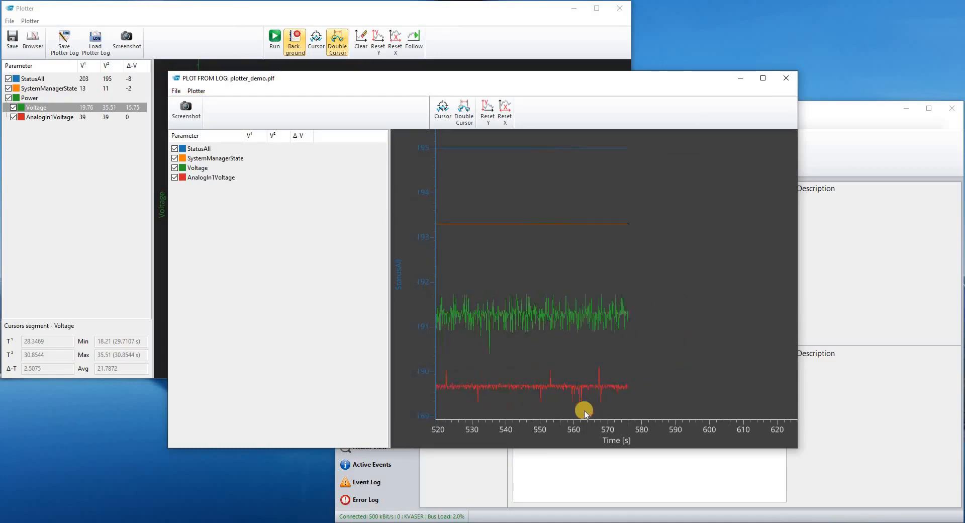
{"action": "left_click_drag", "start_coordinate": [563, 352], "coordinate": [716, 350]}
{"action": "scroll", "coordinate": [550, 428], "scroll_direction": "down", "scroll_amount": 7}
{"action": "left_click_drag", "start_coordinate": [503, 365], "coordinate": [598, 347]}
{"action": "left_click_drag", "start_coordinate": [507, 345], "coordinate": [591, 338]}
{"action": "scroll", "coordinate": [457, 385], "scroll_direction": "up", "scroll_amount": 15}
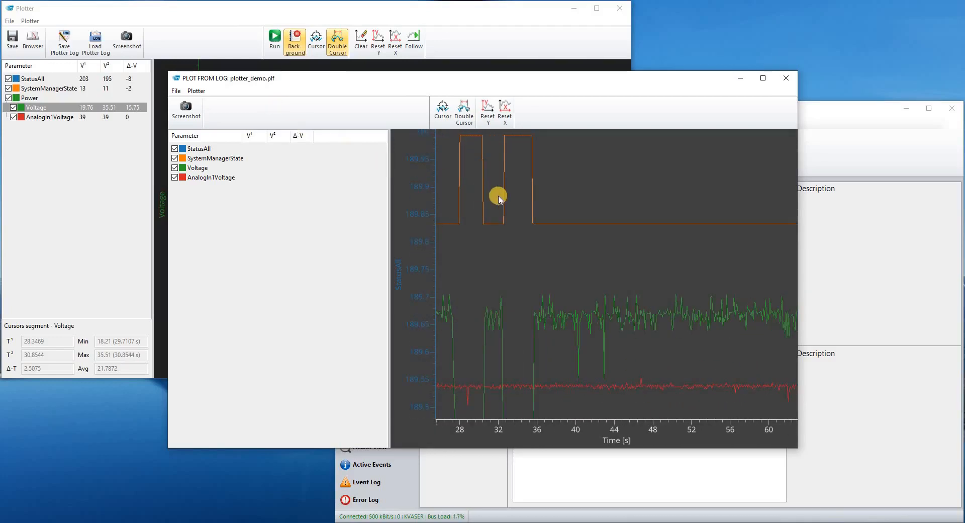
{"action": "mouse_move", "coordinate": [503, 332]}
{"action": "left_mouse_down"}
{"action": "mouse_move", "coordinate": [595, 330]}
{"action": "mouse_move", "coordinate": [618, 339]}
{"action": "mouse_move", "coordinate": [612, 370]}
{"action": "mouse_move", "coordinate": [606, 339]}
{"action": "left_mouse_up"}
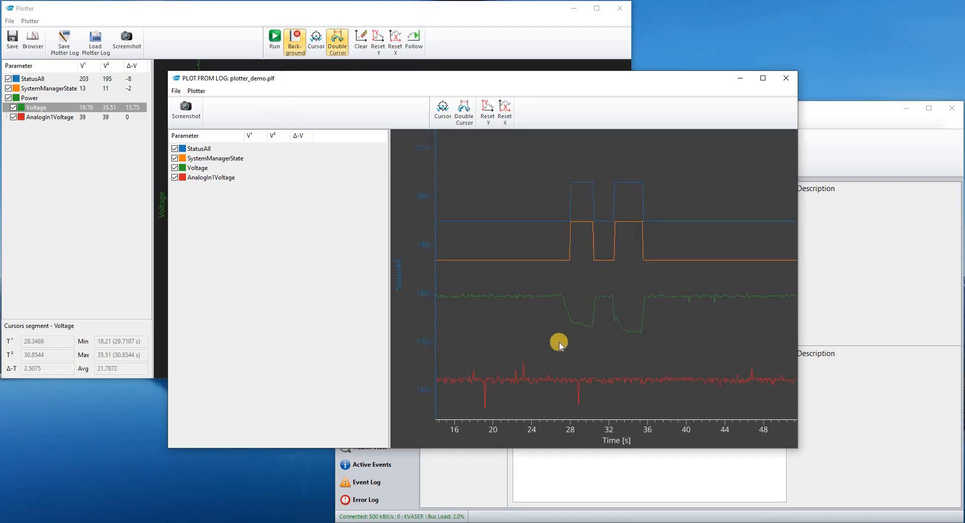
- Select the Voltage line in the loaded log and place double cursors on it at about 28.1 s and 31.1 s
{"action": "left_click", "coordinate": [454, 295]}
{"action": "scroll", "coordinate": [422, 159], "scroll_direction": "down", "scroll_amount": 1}
{"action": "left_click", "coordinate": [464, 109]}
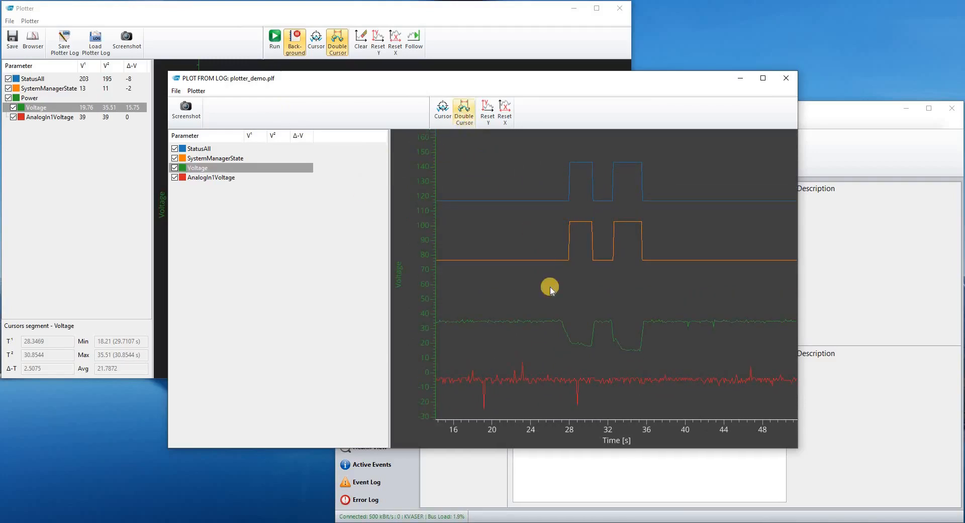
{"action": "left_click", "coordinate": [571, 340]}
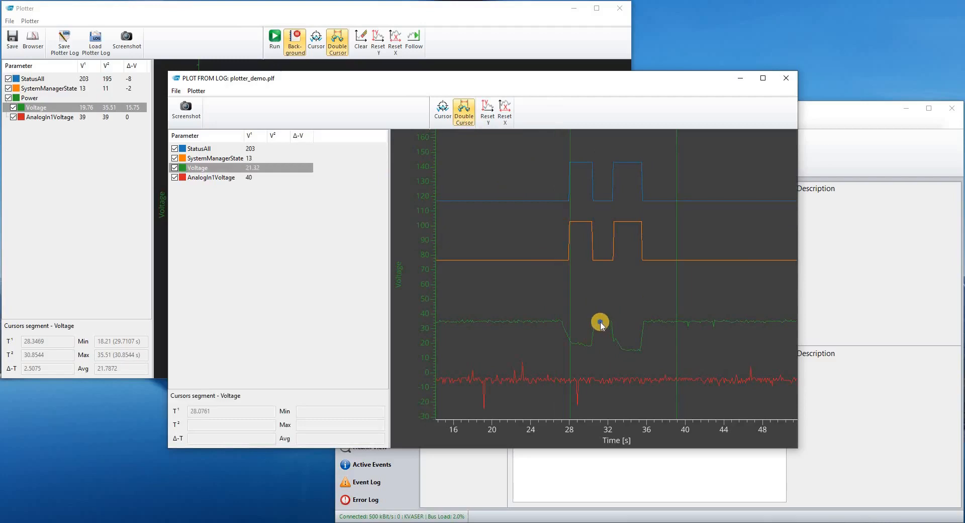
{"action": "left_click", "coordinate": [601, 322]}
{"action": "left_click", "coordinate": [607, 321]}
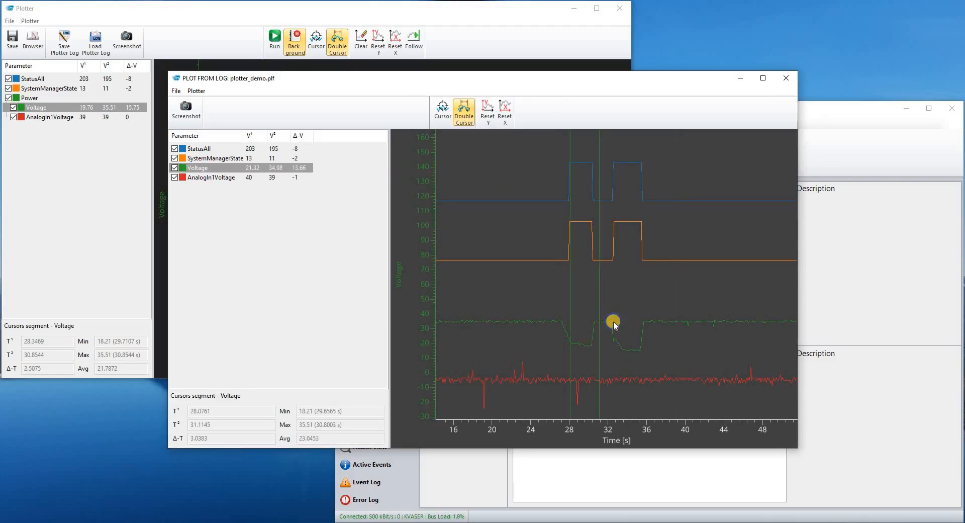
- Move the second cursor to about 38.1 s and the first cursor into the second voltage dip of the loaded log
{"action": "left_click", "coordinate": [629, 332]}
{"action": "mouse_move", "coordinate": [630, 333]}
{"action": "left_mouse_down"}
{"action": "mouse_move", "coordinate": [665, 330]}
{"action": "mouse_move", "coordinate": [625, 350]}
{"action": "left_mouse_up"}
{"action": "left_click", "coordinate": [624, 349]}
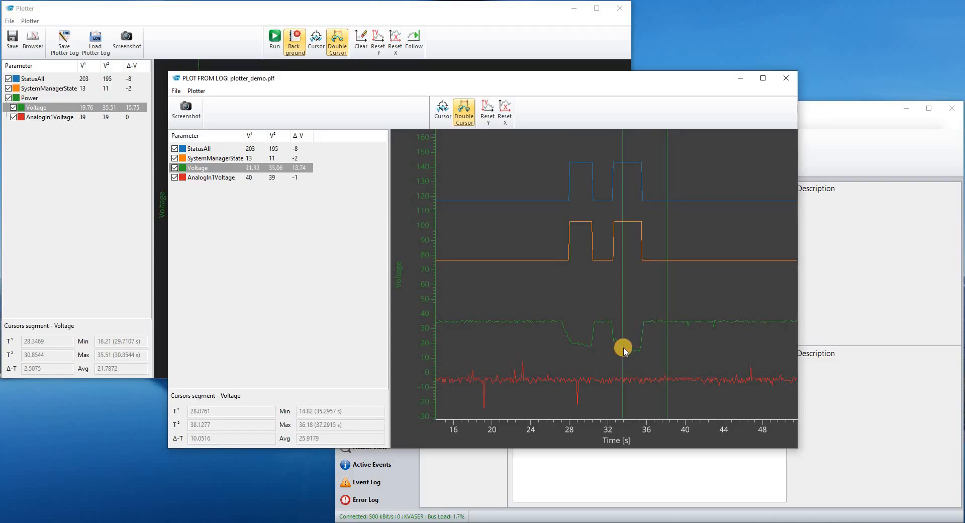